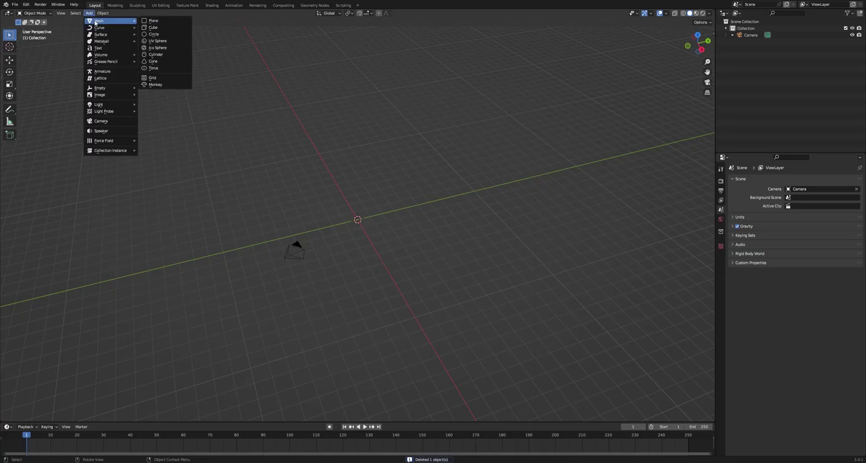
Add a plane at the world origin and scale it up into a large floor.
click(155, 20)
key(s)
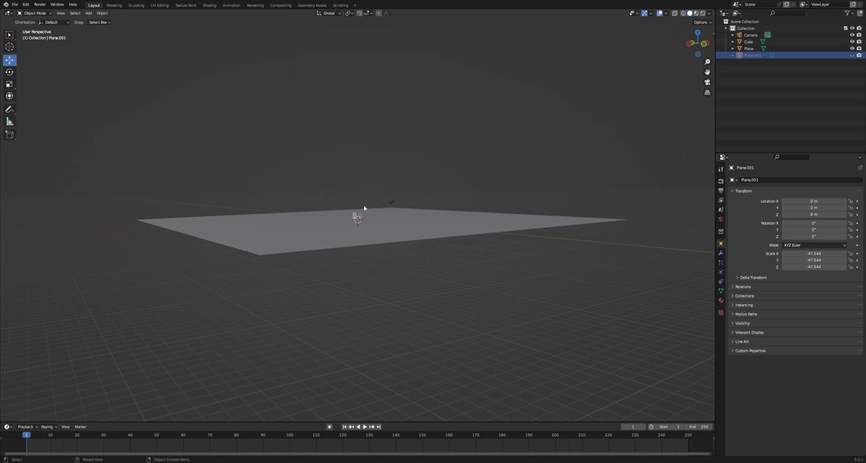
Raise the top face of the cube standing on the floor to make it taller, and return to Object Mode.
scroll(364, 199, up, 6)
click(377, 199)
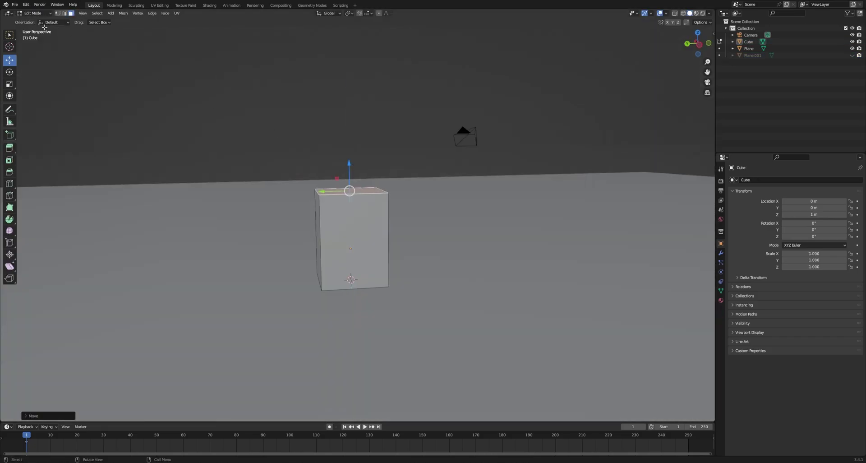
click(34, 13)
click(34, 19)
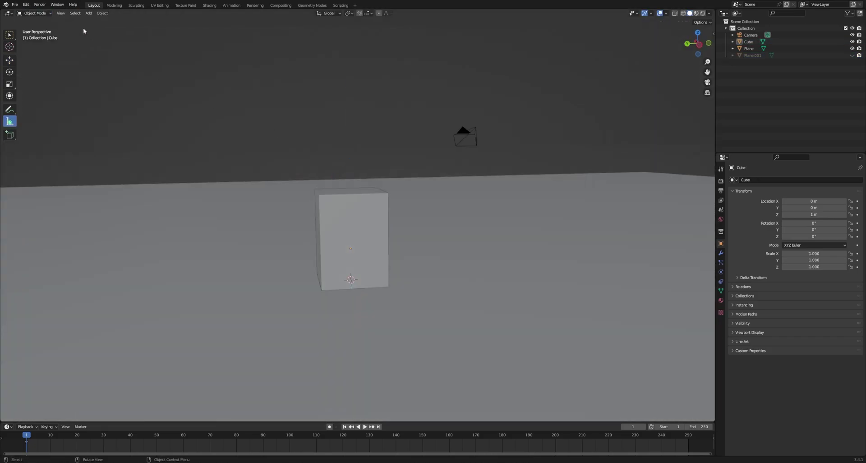
Unhide the duplicated plane, Plane.001, so it serves as the ceiling above the cube.
scroll(386, 204, down, 5)
middle_drag(386, 204, 532, 212)
scroll(532, 211, down, 4)
click(755, 56)
click(851, 55)
Lower the ceiling plane along the Z axis with the Move tool so it sits closer to the cube.
click(379, 189)
middle_drag(348, 204, 346, 186)
middle_drag(145, 108, 153, 115)
click(9, 60)
scroll(316, 148, up, 1)
drag(361, 153, 362, 186)
scroll(359, 181, up, 1)
middle_drag(362, 186, 356, 190)
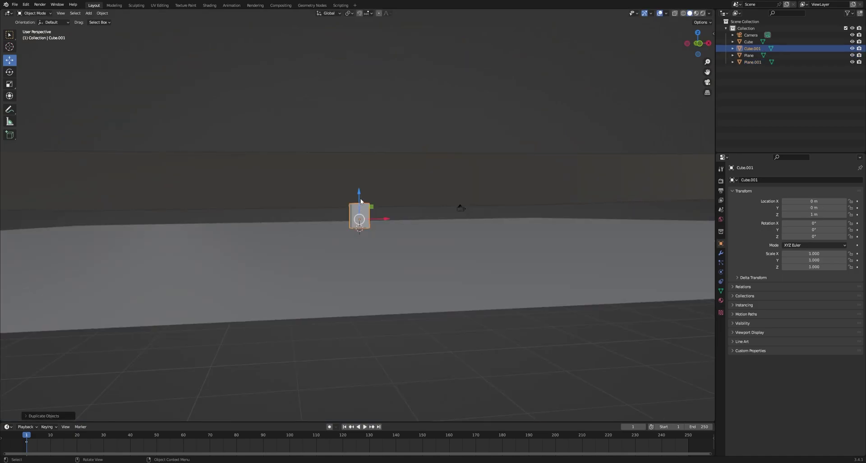
Move the duplicated cube straight up to Z 6 m, using snapping, and enter Edit Mode on it.
ctrl+drag(360, 193, 360, 152)
middle_drag(386, 140, 220, 144)
click(48, 16)
click(41, 29)
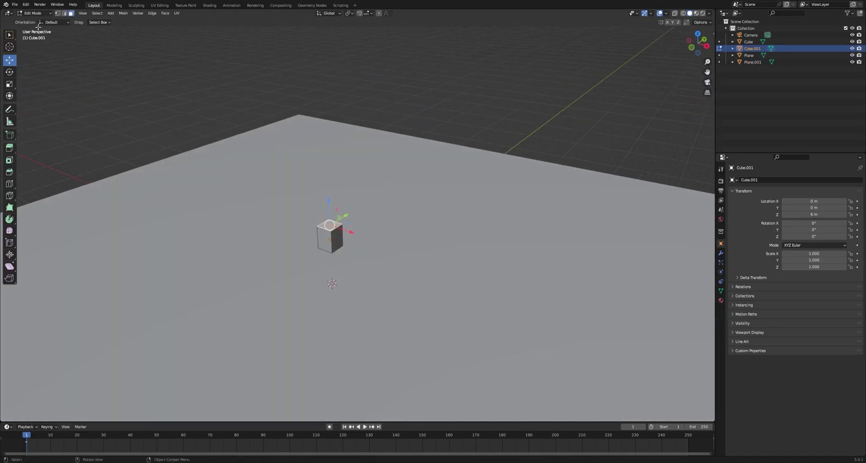
Duplicate one side face of the raised cube and place the copy beside the cube along the Y axis.
shift+middle_drag(364, 257, 411, 232)
scroll(412, 233, up, 3)
click(387, 205)
middle_drag(523, 228, 374, 213)
key(shift+d)
key(y)
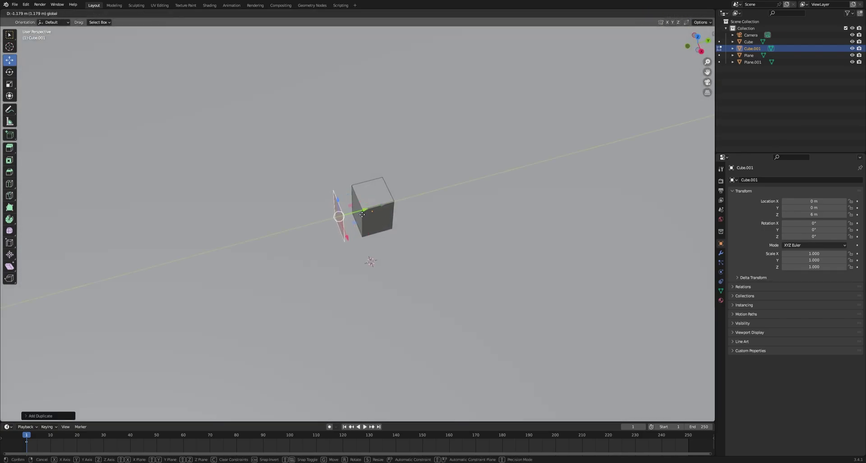
click(338, 235)
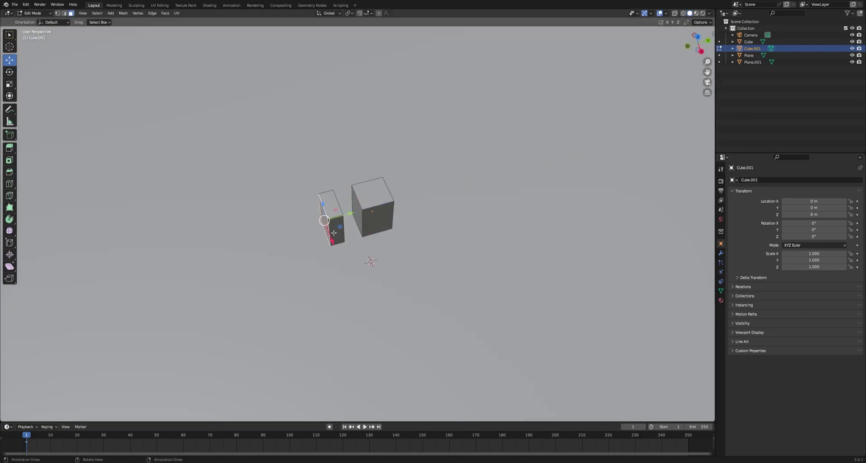
Extrude the detached panel's front face into a longer wall segment and select the neighbouring cube's front face.
key(e)
click(373, 239)
click(377, 219)
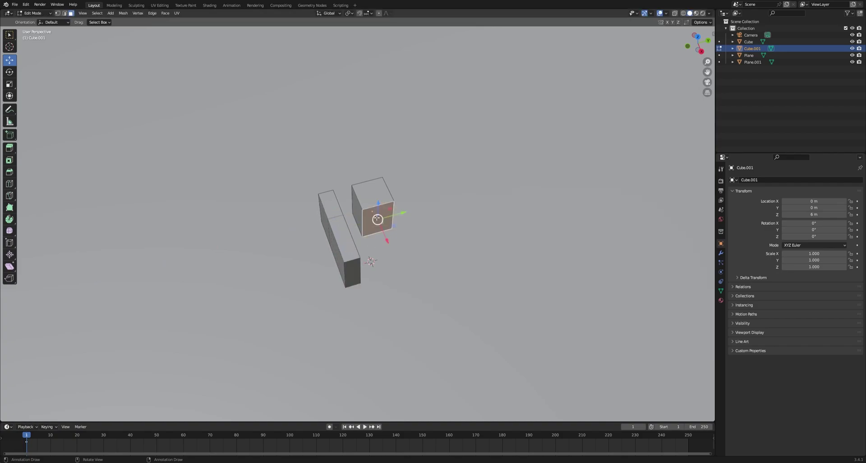
key(x)
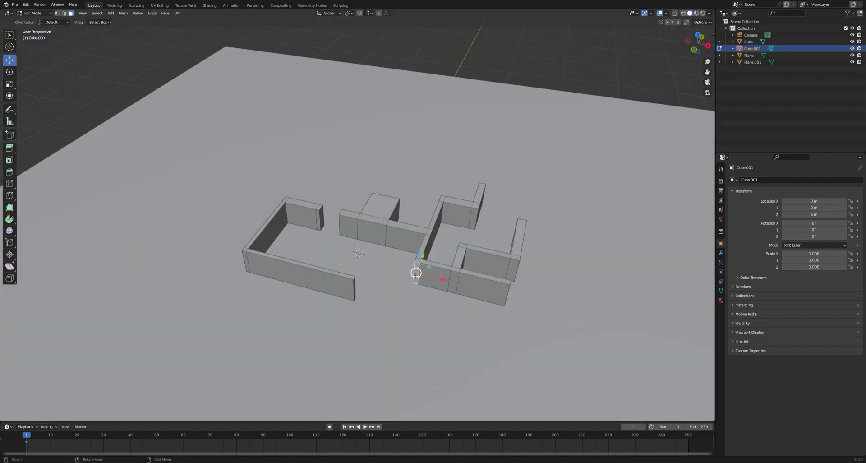
Extrude the open wall ends to extend the maze with further wall segments.
middle_drag(416, 273, 319, 193)
scroll(319, 194, up, 3)
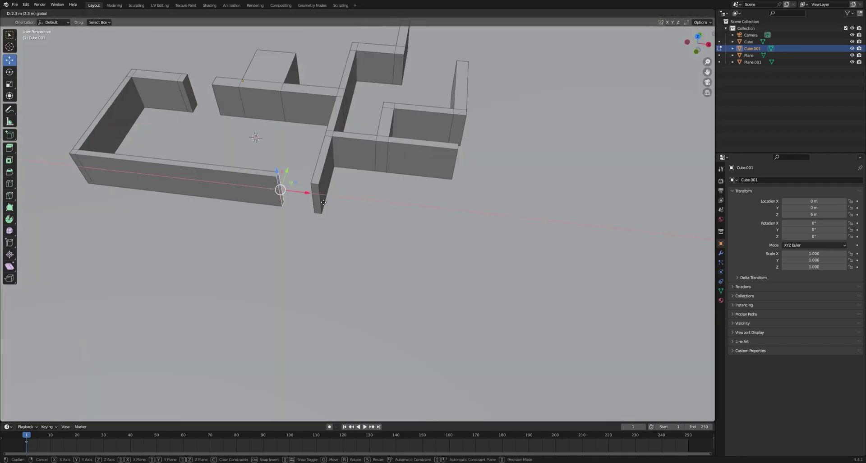
key(e)
click(340, 294)
key(e)
click(486, 320)
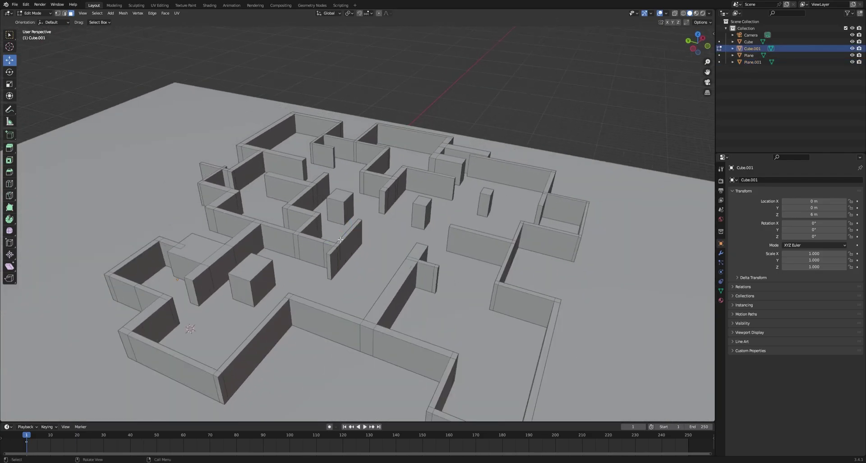
Select all top faces of the maze walls with Select Similar, and focus the view on a block's top face.
click(340, 239)
key(shift+g)
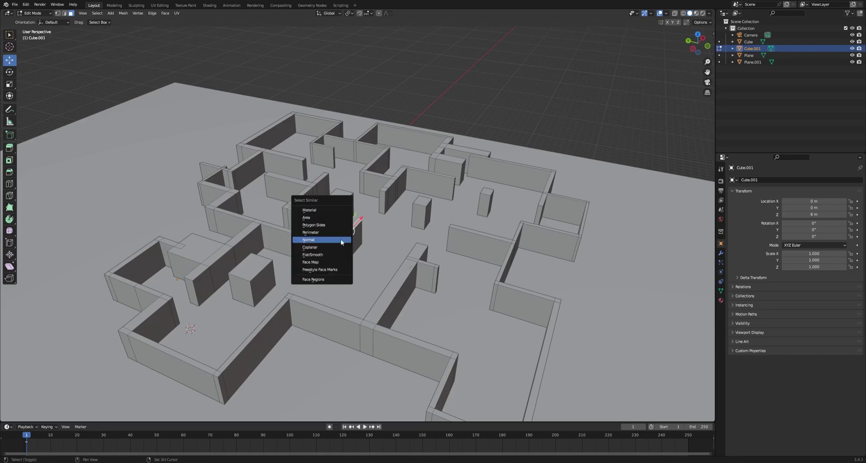
click(356, 248)
scroll(364, 210, down, 2)
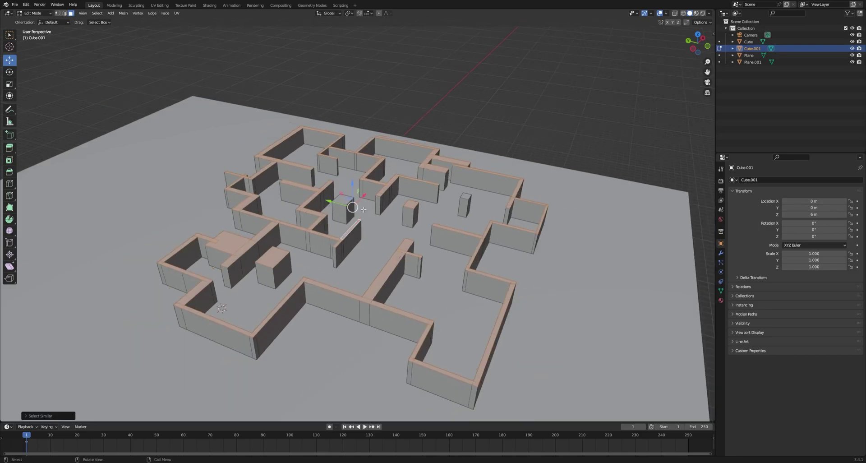
shift+click(337, 201)
key(KP_Decimal)
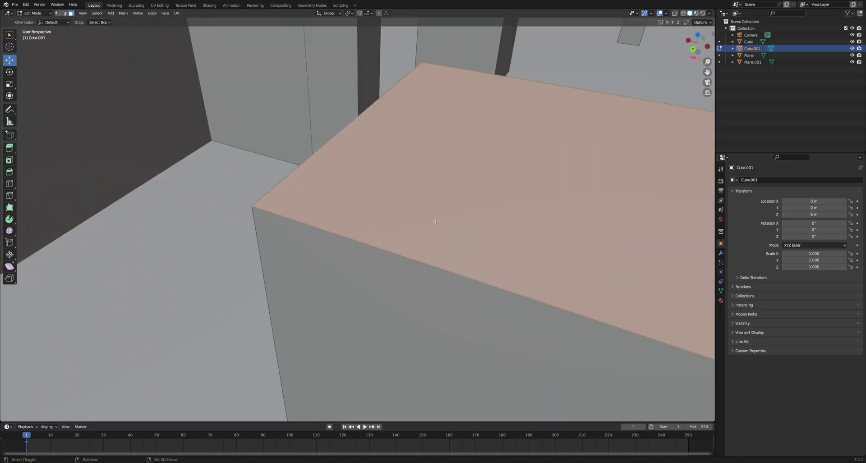
Inset the selected top faces of the maze walls by 0.01864 m and extrude them.
key(i)
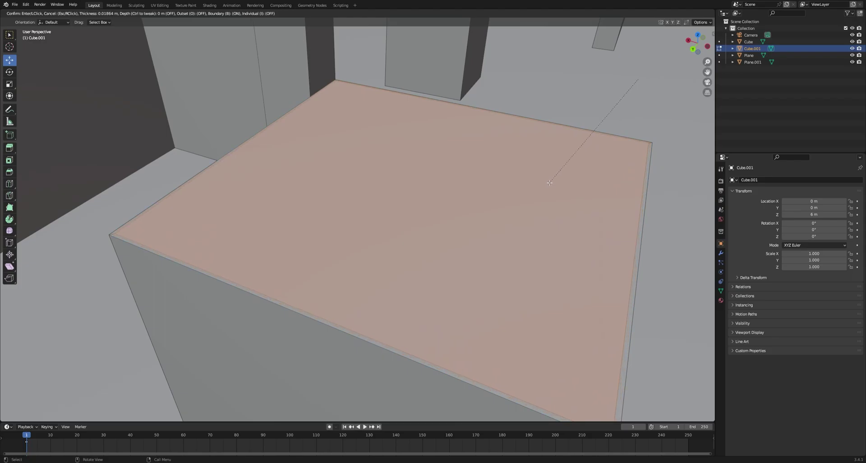
click(549, 183)
scroll(549, 183, down, 10)
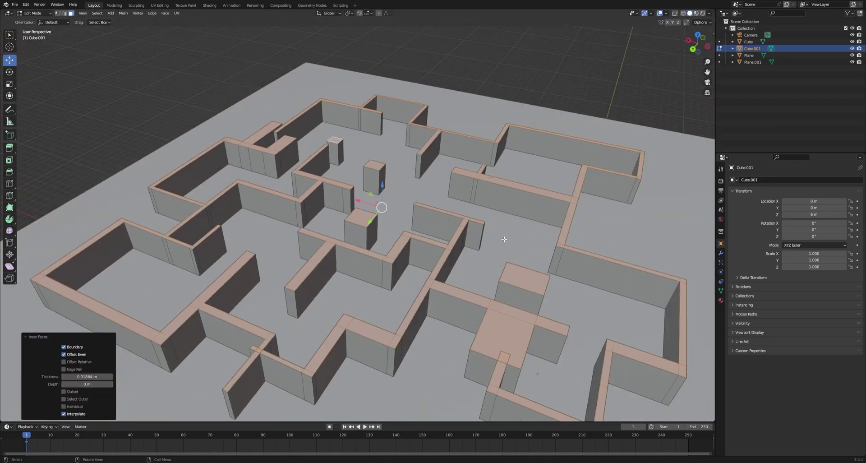
key(e)
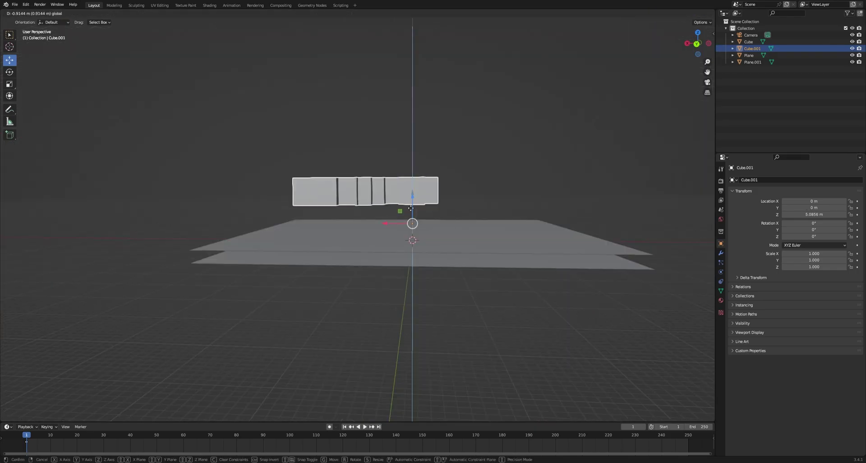
Lower the maze walls along the Z axis, adjust their mesh height placement, and return to Object Mode.
drag(413, 213, 415, 260)
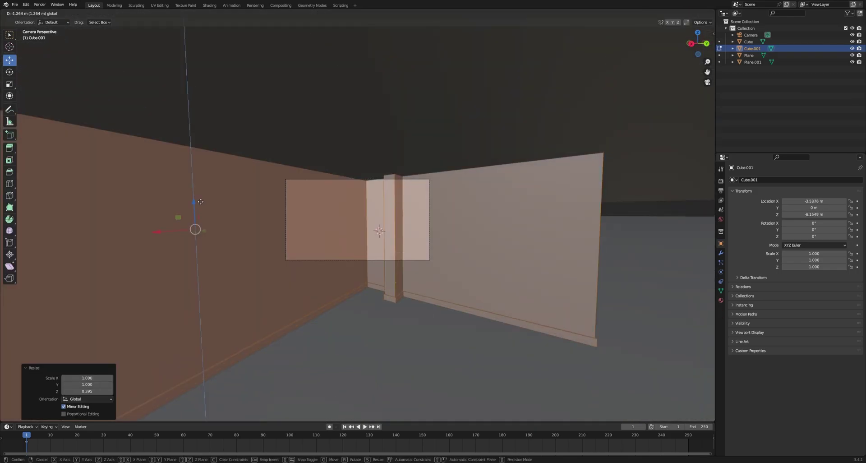
drag(200, 201, 199, 199)
click(200, 200)
scroll(405, 244, down, 1)
key(Tab)
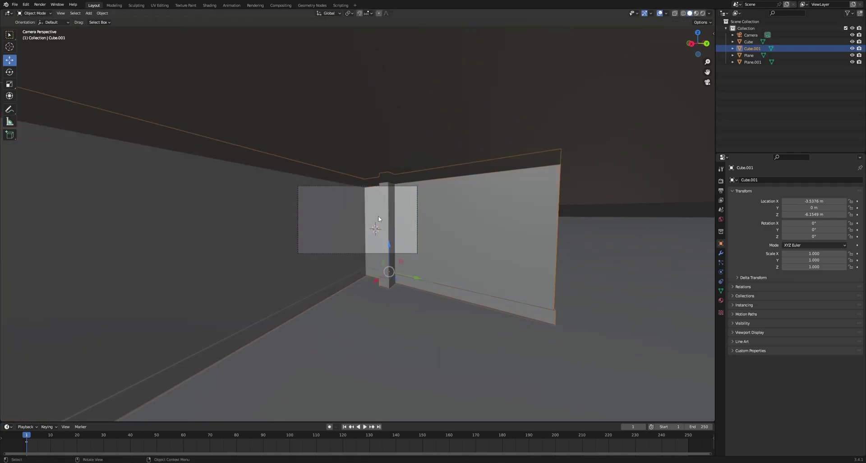
Align the camera to a view looking down the maze corridor between the walls.
key(KP_0)
key(ctrl+alt+KP_0)
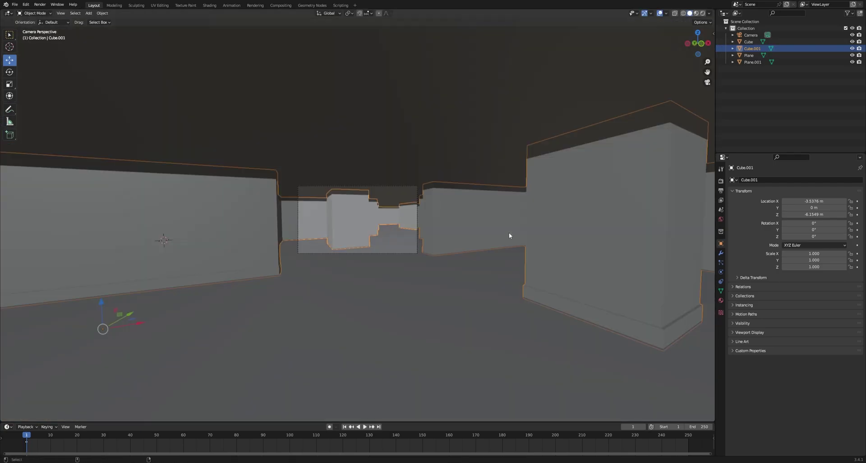
click(420, 252)
scroll(439, 269, up, 1)
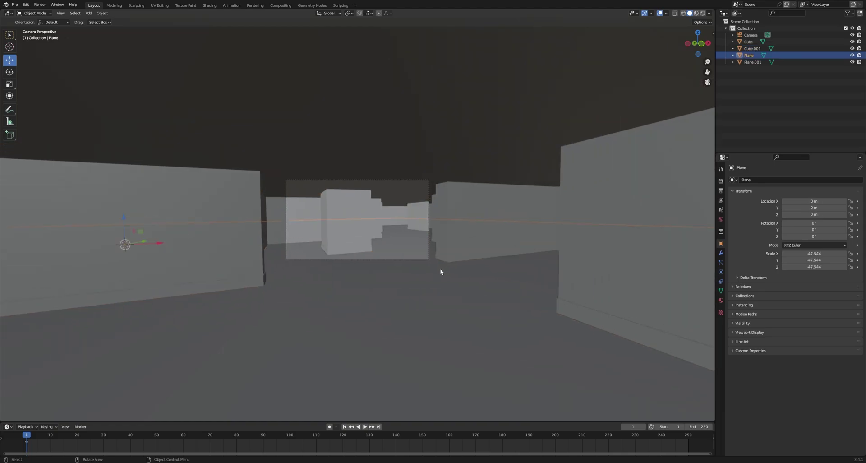
key(ctrl+alt+KP_0)
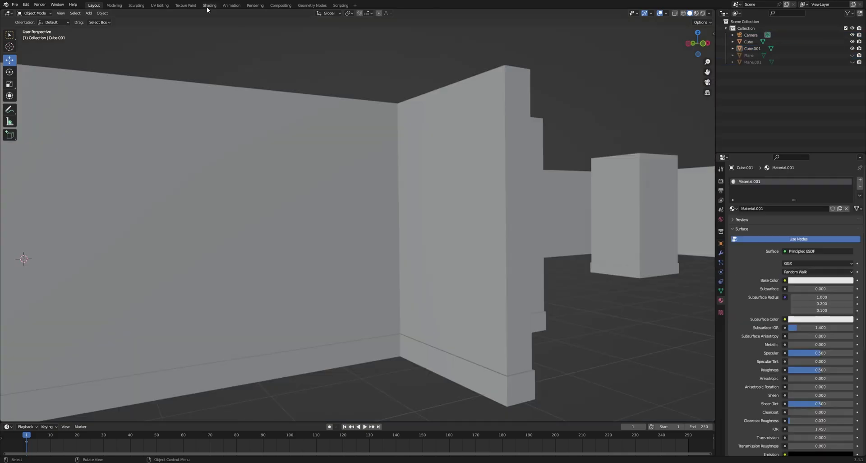
Select the maze walls in the Shading workspace and connect the wallpaper texture nodes in their material.
click(209, 6)
mouse_move(368, 120)
middle_down()
mouse_move(374, 151)
mouse_move(374, 130)
middle_up()
click(374, 126)
drag(303, 430, 399, 324)
drag(265, 354, 248, 338)
Unwrap the maze wall faces with Cube Projection in the UV Editing workspace and try to scale the UV layout.
click(160, 5)
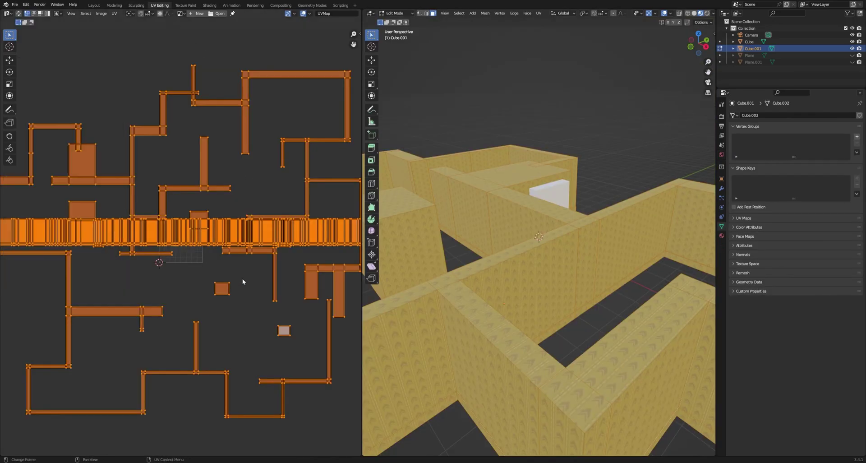
scroll(242, 277, down, 5)
scroll(257, 248, down, 2)
scroll(257, 248, up, 2)
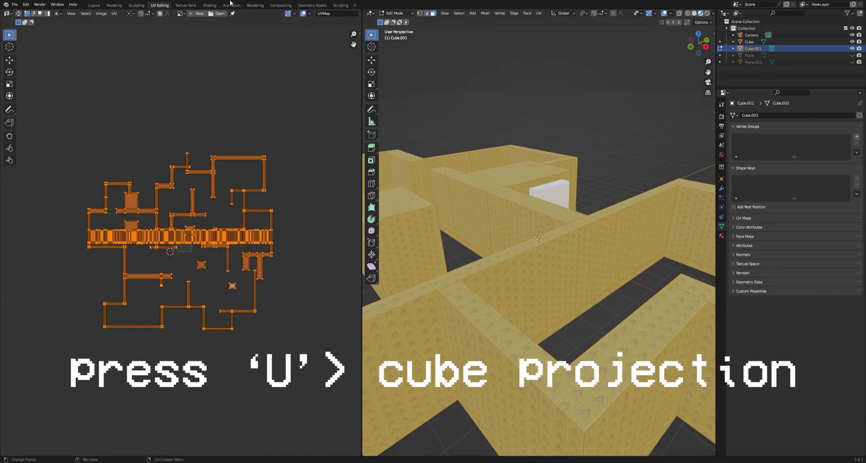
key(s)
key(Escape)
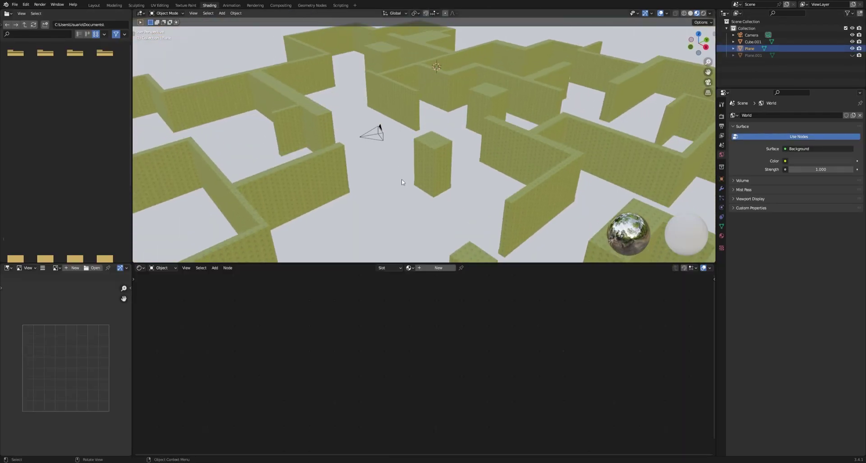
Create a new material for the floor plane and add the Fabric028_1K color, roughness and NormalDX image textures.
shift+middle_drag(400, 183, 416, 140)
click(423, 269)
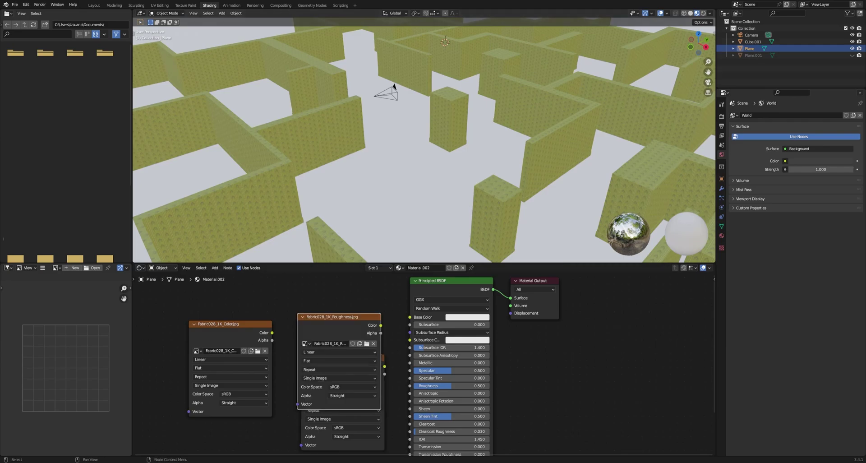
scroll(423, 364, down, 7)
scroll(357, 328, up, 2)
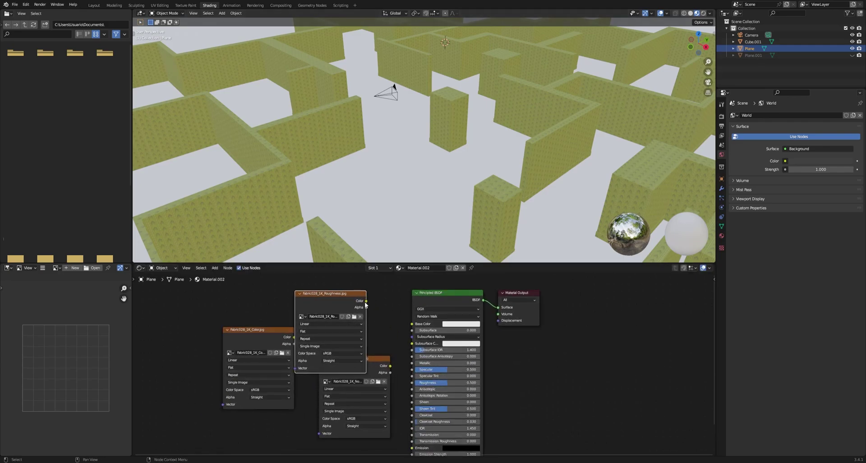
Connect the roughness texture to the Principled BSDF's Roughness and the color texture to its Base Color.
drag(366, 302, 412, 382)
drag(258, 336, 239, 323)
drag(274, 324, 412, 324)
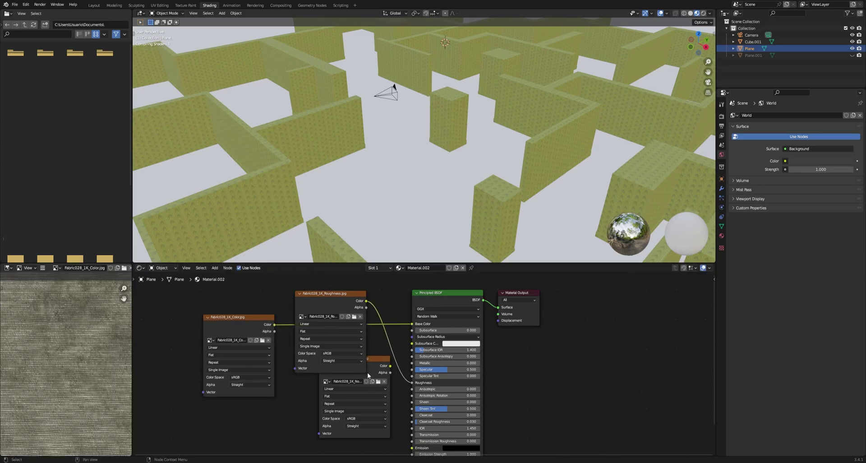
Connect the NormalDX texture through a new Normal Map node to the Principled BSDF's Normal input.
drag(369, 374, 339, 379)
text(nor)
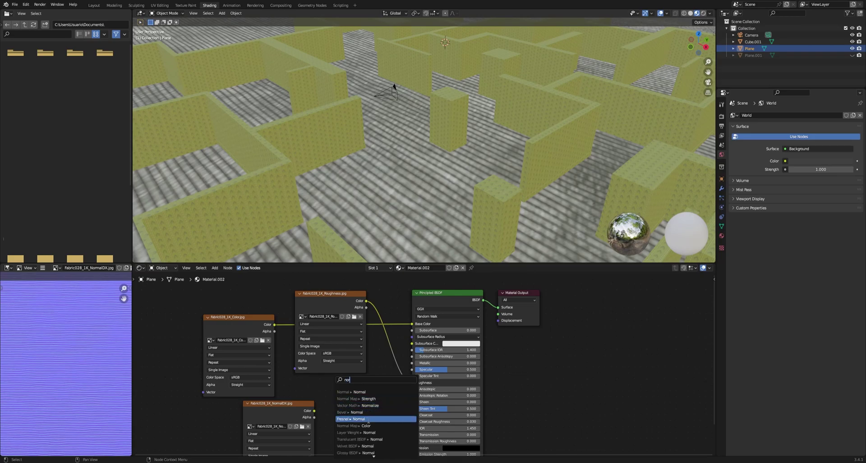
click(361, 425)
drag(384, 455, 412, 395)
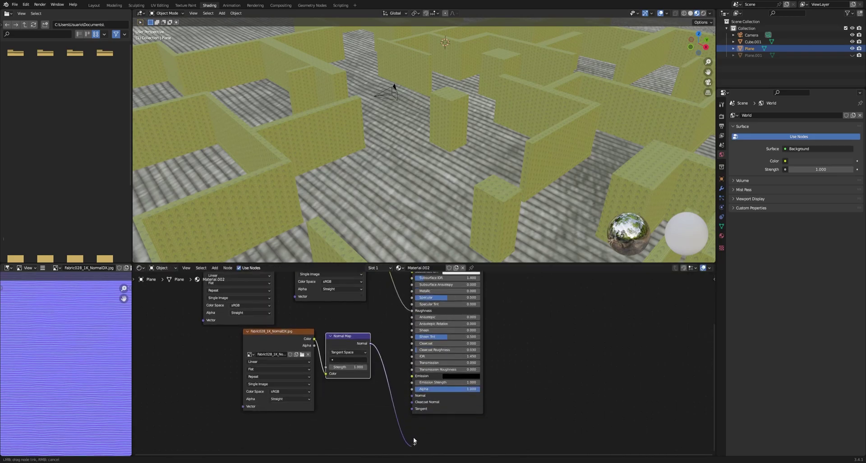
Add Texture Coordinate and Mapping nodes and link the Mapping vector to all three Fabric028 image textures.
drag(275, 342, 220, 376)
scroll(225, 374, down, 6)
middle_drag(268, 353, 298, 393)
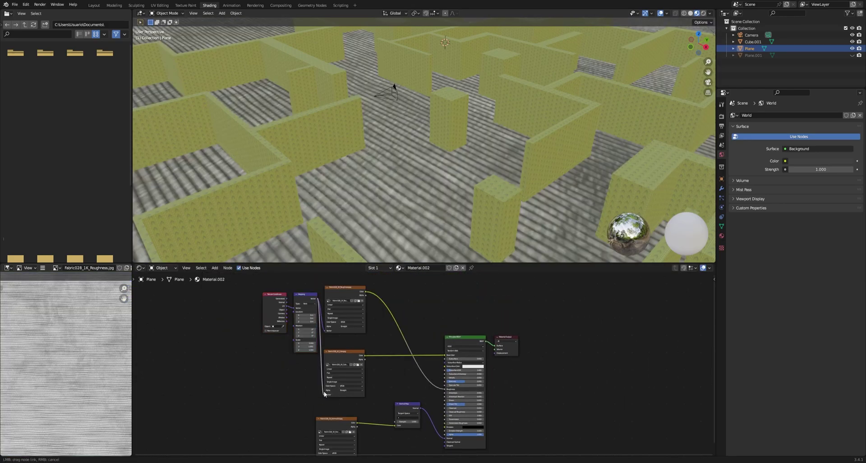
key(g)
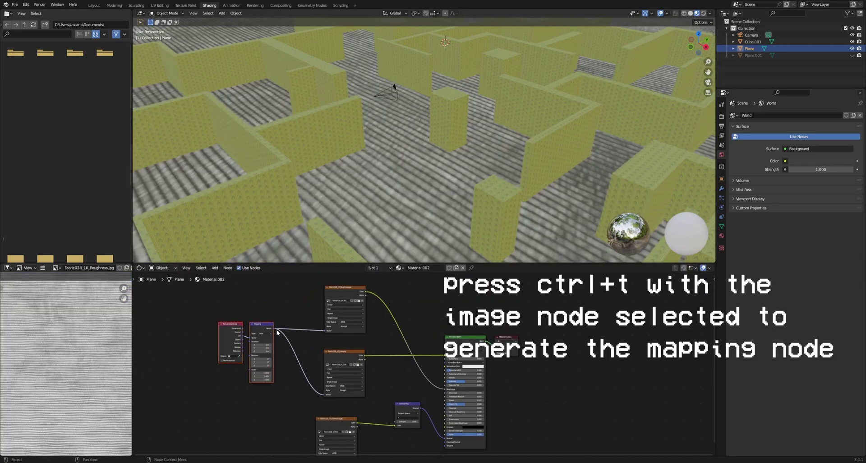
click(183, 381)
drag(231, 381, 317, 434)
Set the Mapping node's scale to 13 on X, Y and Z for the floor texture.
scroll(213, 358, up, 3)
middle_drag(195, 384, 315, 348)
scroll(315, 349, up, 1)
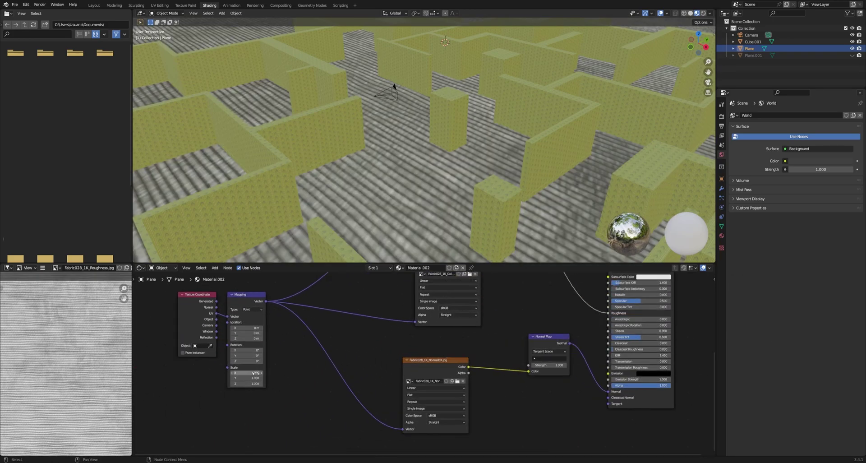
click(255, 371)
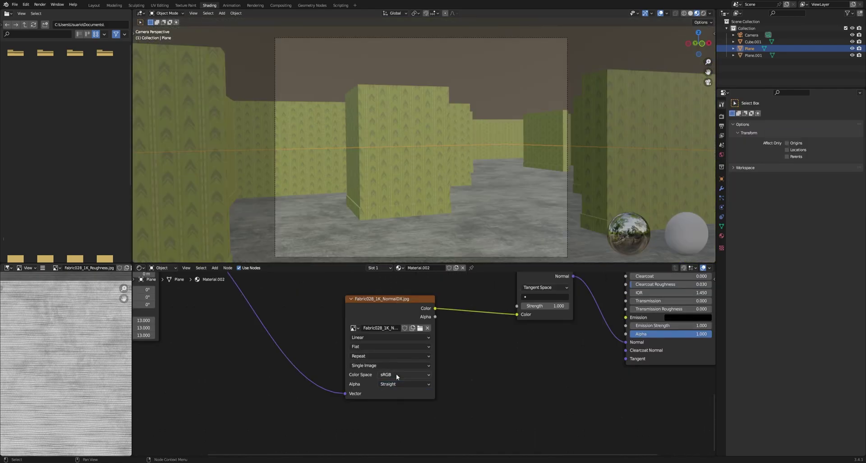
Set the color space of the floor's Fabric028_1K_NormalDX image texture to Non-Color.
click(397, 375)
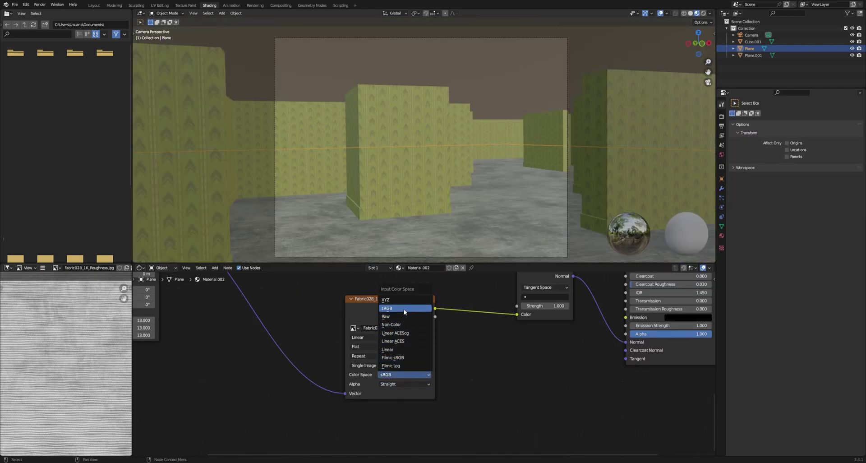
click(400, 324)
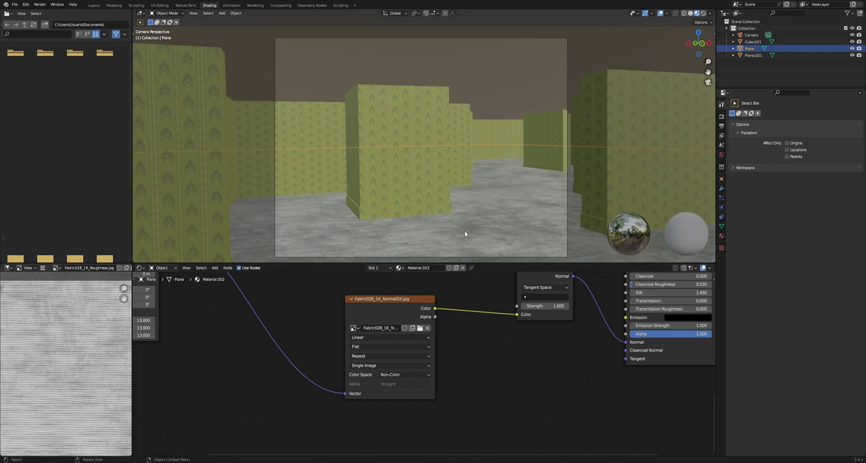
scroll(466, 371, down, 3)
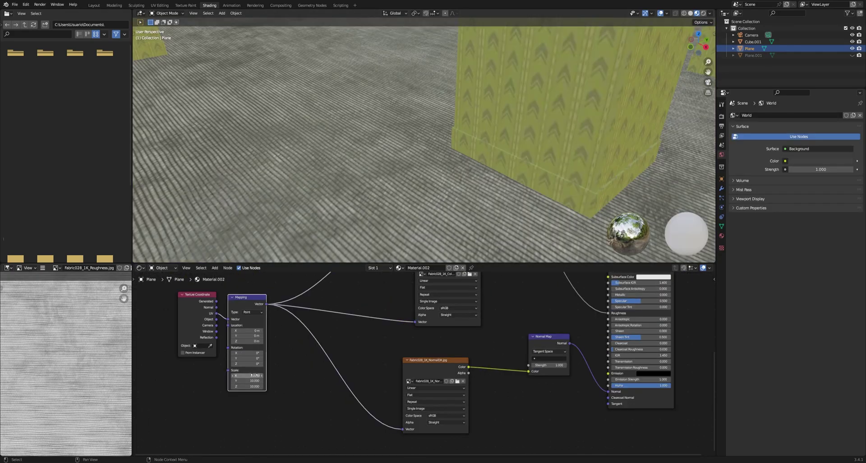
Set the floor material's Mapping scale to 13 on all three axes.
double_click(256, 375)
text(13)
key(Return)
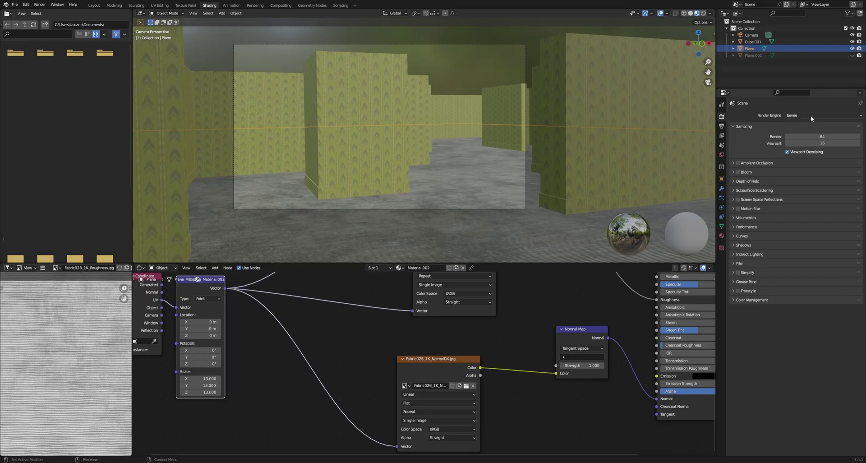
Switch the render engine to Cycles and set the device to GPU Compute.
click(811, 118)
click(807, 135)
click(805, 132)
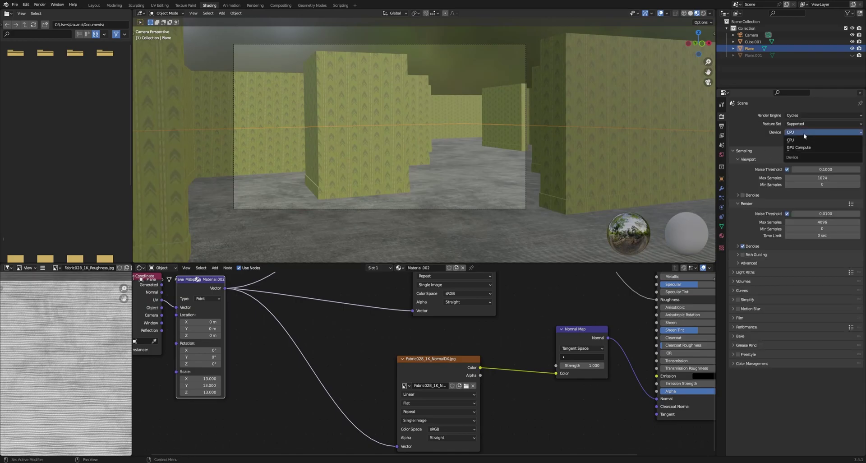
click(801, 149)
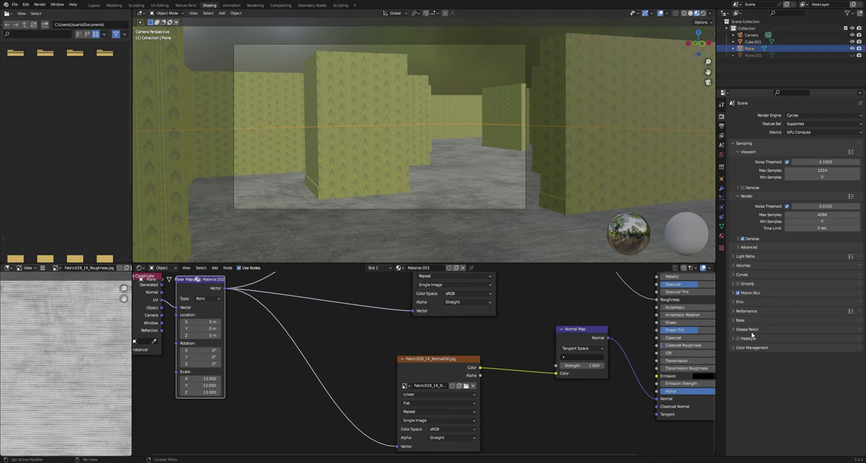
Set the maximum samples to 128 for both the viewport and the final render.
click(823, 170)
key(Return)
click(823, 215)
text(128)
key(Return)
Set the output resolution to 640 by 480 px.
click(721, 127)
click(821, 125)
click(819, 130)
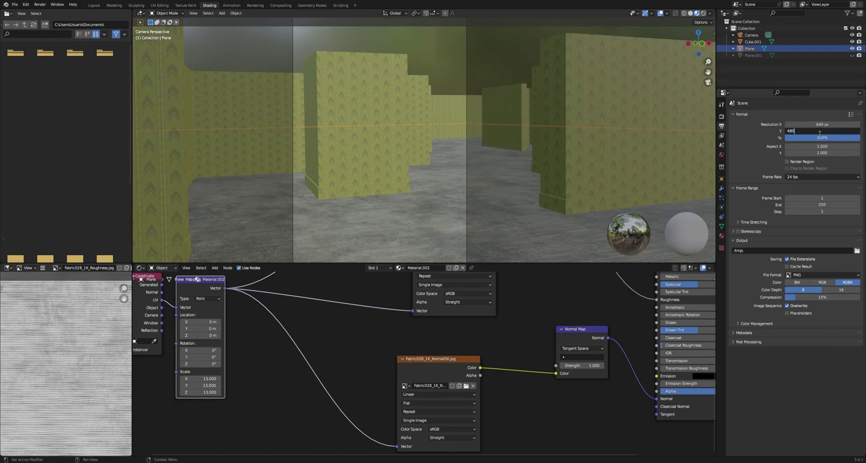
key(Return)
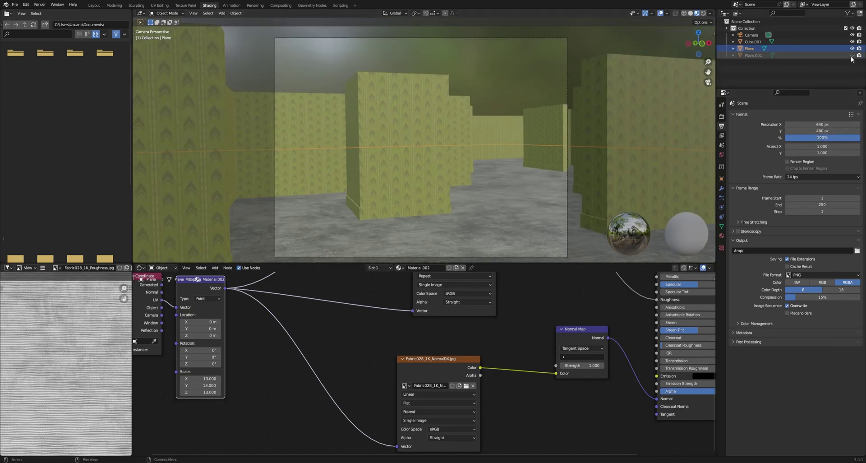
Unhide and select the ceiling plane, and connect the tiles_0013_color_1k texture to the Principled BSDF's Base Color.
click(851, 56)
click(495, 97)
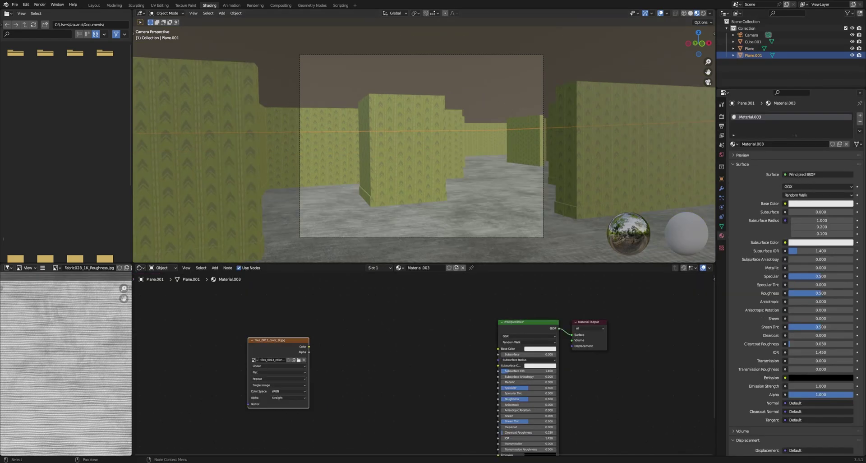
drag(309, 346, 499, 349)
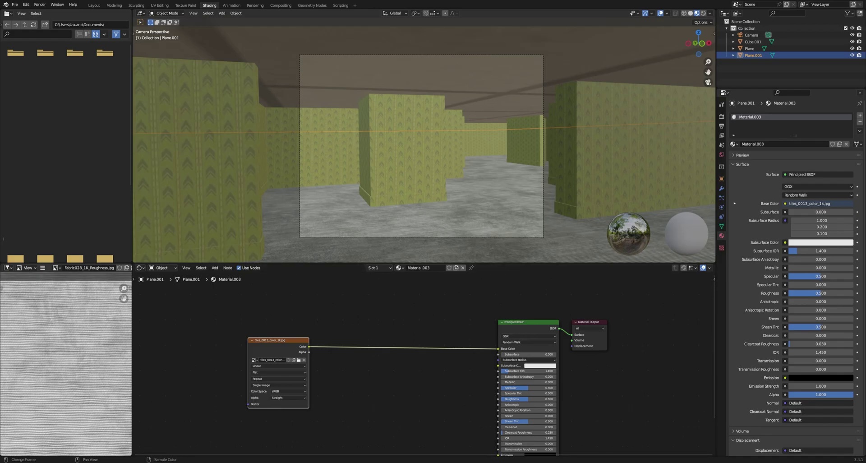
Add the tiles_0013 roughness, metallic and normal textures to the ceiling material, and connect the metallic texture to the Metallic input.
drag(0, 360, 327, 420)
drag(0, 310, 310, 310)
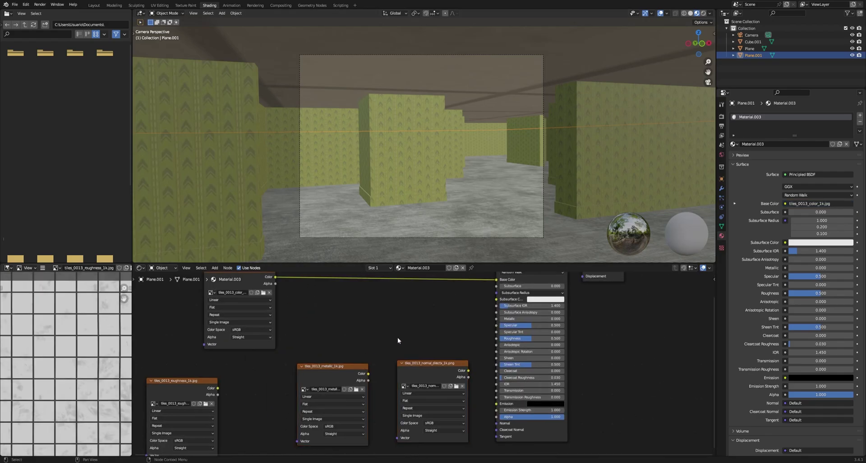
drag(368, 373, 506, 330)
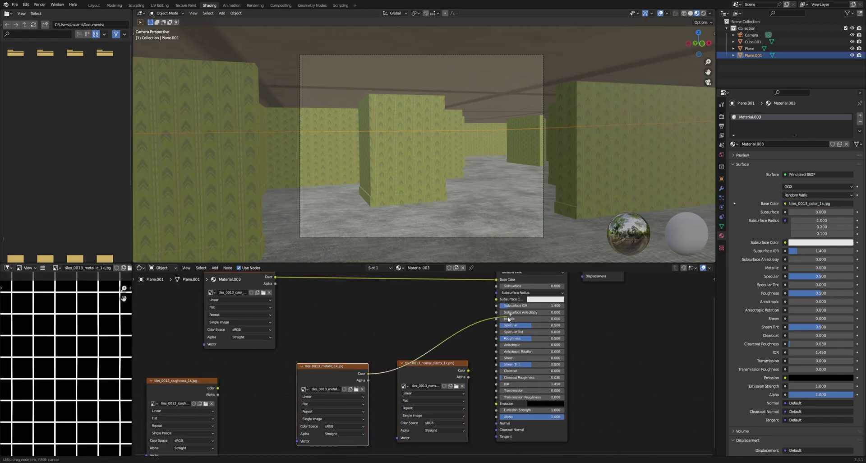
drag(508, 319, 497, 319)
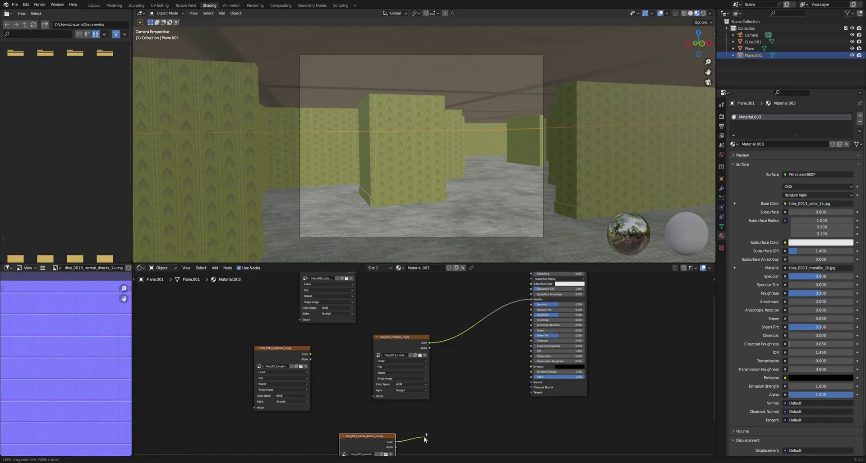
Connect the tiles_0013 normal texture through a new Normal Map node to the Normal input and set its color space to Non-Color.
drag(395, 441, 444, 380)
text(nor)
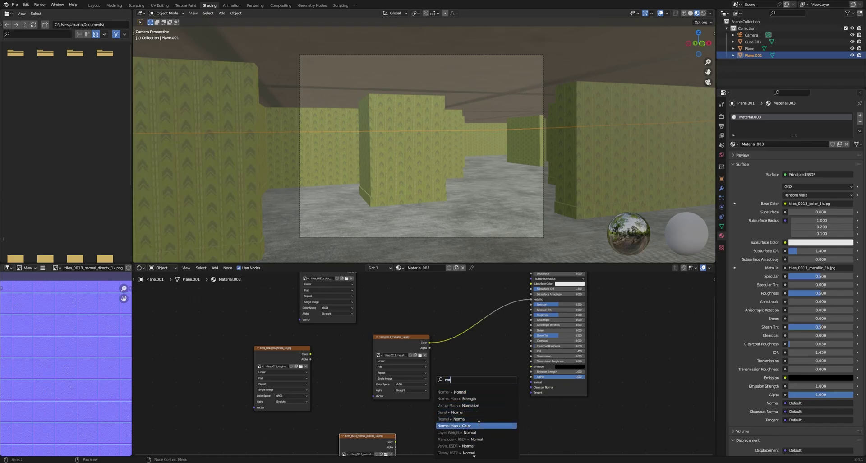
click(456, 424)
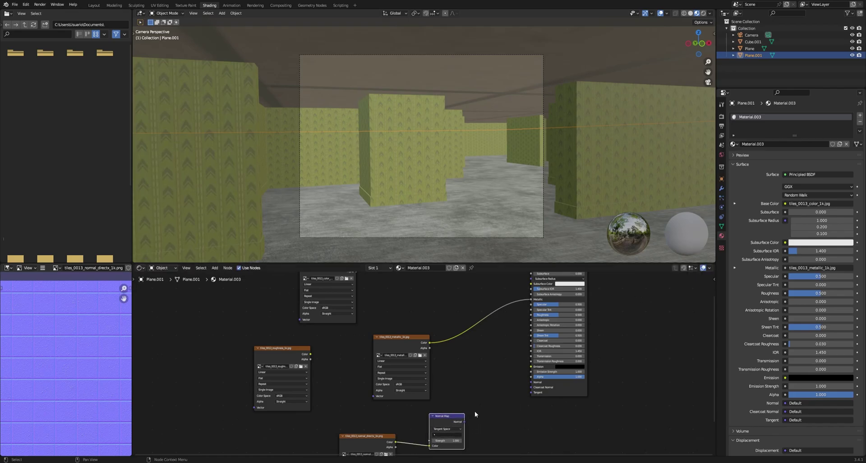
drag(464, 421, 501, 405)
drag(532, 382, 532, 382)
click(426, 338)
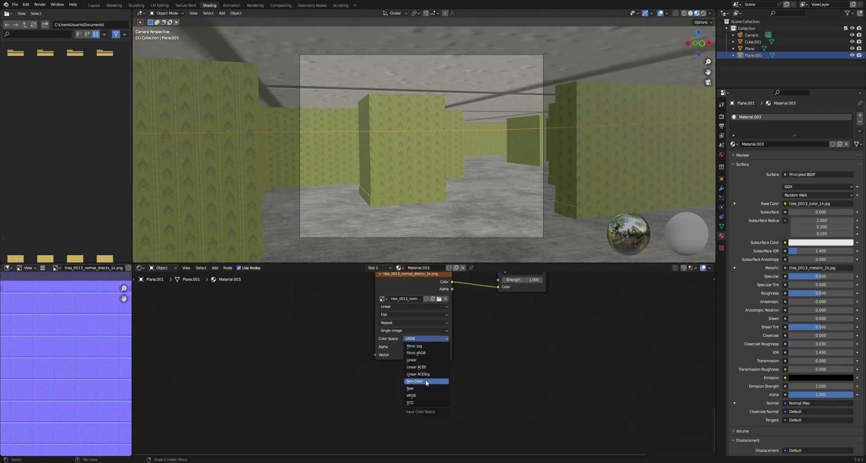
click(424, 381)
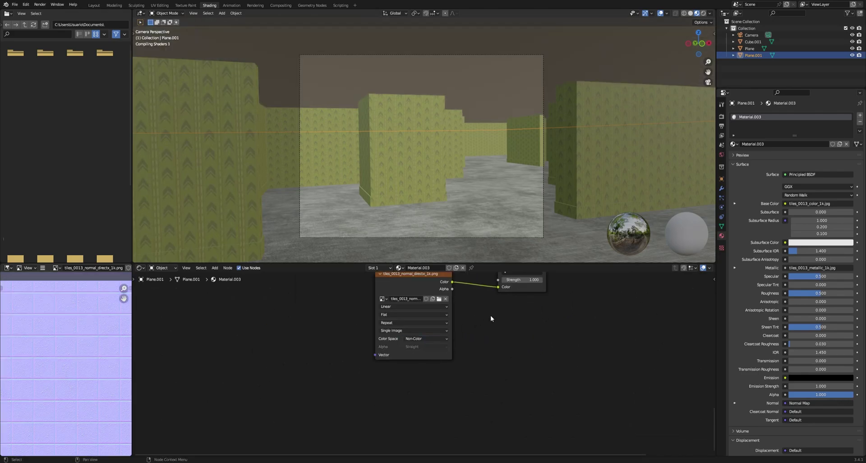
Connect the tiles_0013 roughness texture to the Roughness input and the Mapping vector to the normal texture.
drag(427, 338, 547, 306)
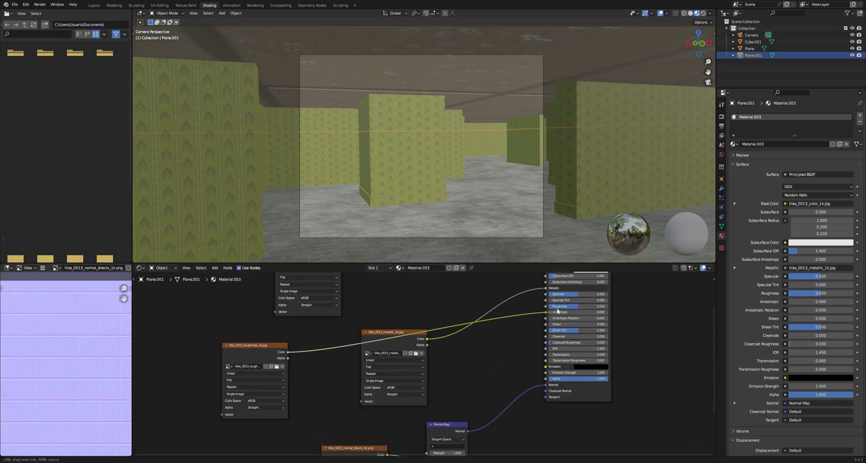
scroll(435, 372, down, 1)
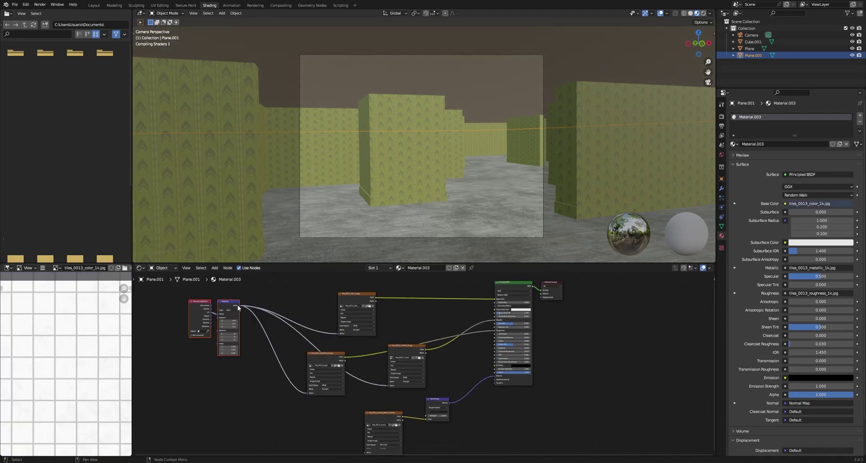
drag(239, 305, 366, 420)
middle_drag(317, 401, 448, 429)
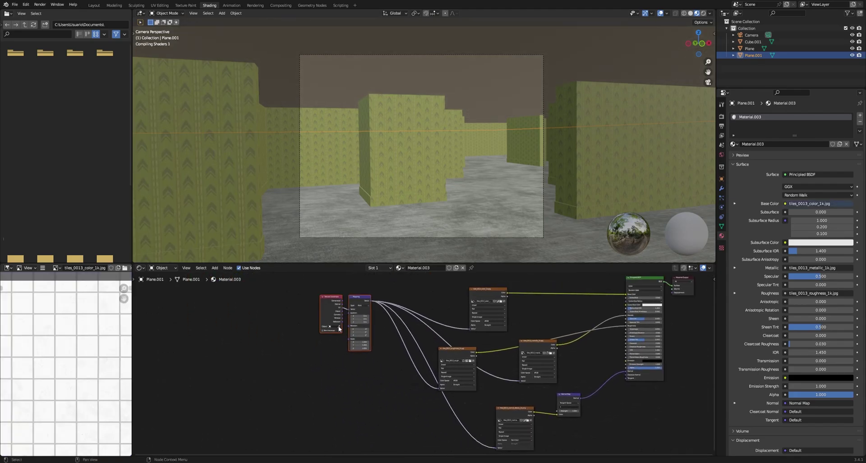
Set the ceiling material's Mapping scale to 5 on X, Y and Z.
scroll(338, 323, up, 4)
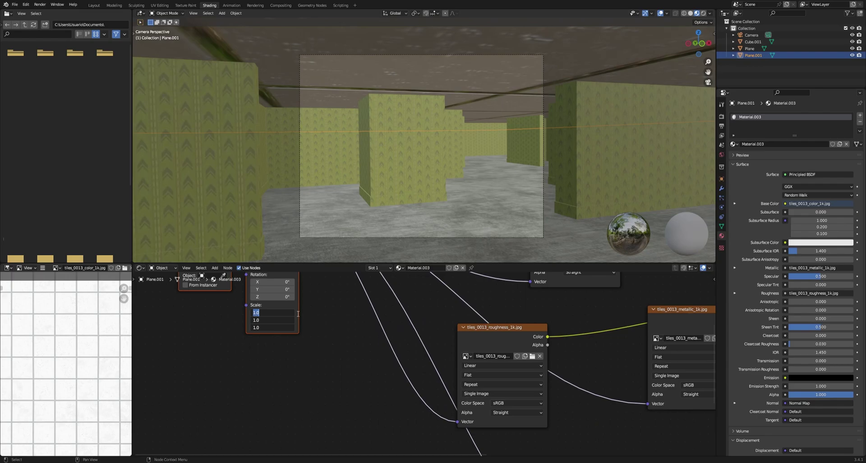
click(298, 312)
scroll(299, 312, down, 11)
Add the tiles_0013_emission_1k texture to the ceiling material and connect its color to the Principled BSDF's Emission.
middle_drag(670, 416, 448, 430)
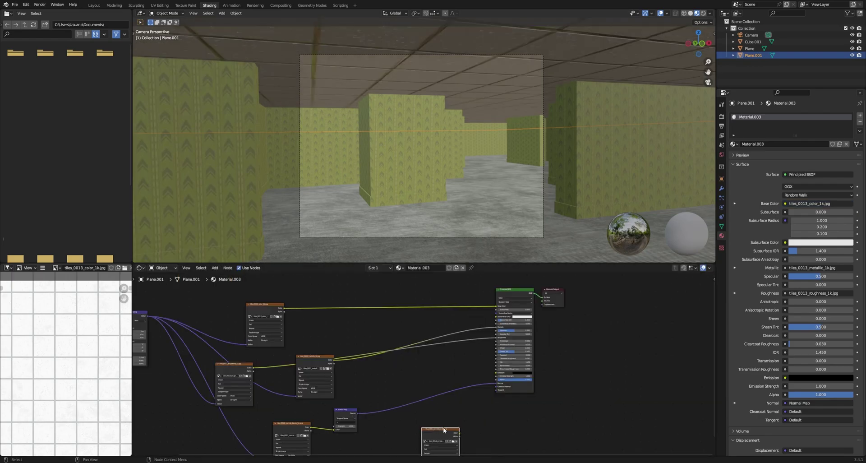
scroll(448, 430, up, 3)
drag(612, 299, 579, 282)
drag(469, 451, 486, 382)
scroll(486, 382, down, 3)
scroll(451, 331, up, 7)
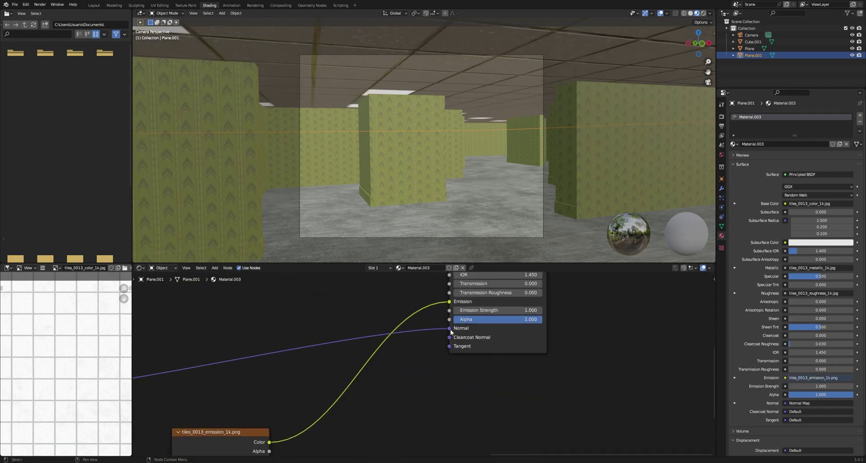
Set the ceiling Mapping node's X location to -0.3 m and switch the viewport to Rendered shading.
scroll(438, 341, down, 4)
middle_drag(340, 344, 547, 373)
scroll(547, 373, up, 1)
scroll(547, 373, down, 6)
middle_drag(325, 372, 438, 427)
scroll(438, 427, up, 1)
scroll(439, 427, up, 8)
mouse_move(361, 348)
mouse_down()
mouse_move(387, 348)
mouse_move(350, 348)
mouse_up()
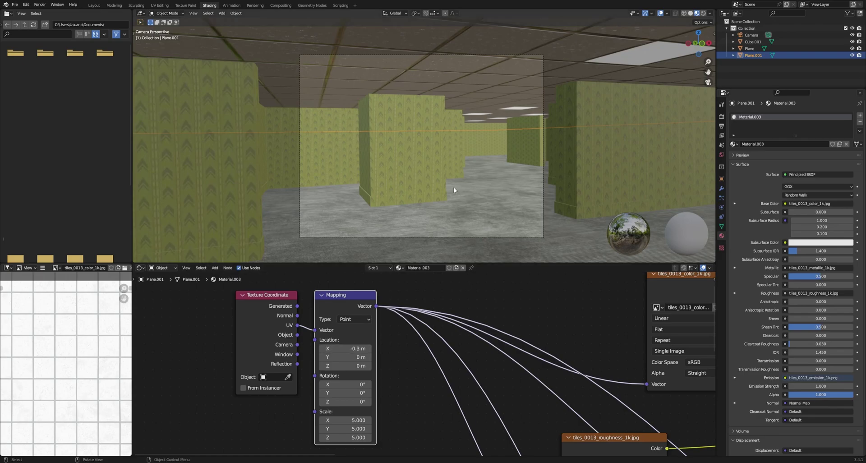
key(z)
click(465, 153)
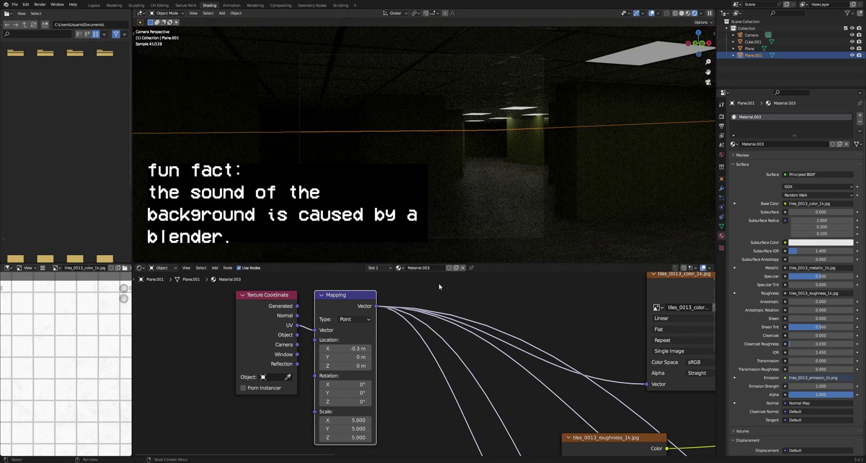
Insert a Mix node on the link between the ceiling's emission texture and the Principled BSDF's Emission input.
middle_drag(499, 331, 305, 295)
scroll(305, 294, down, 5)
middle_drag(631, 379, 363, 338)
middle_drag(708, 356, 510, 309)
scroll(547, 347, up, 5)
scroll(547, 346, down, 7)
middle_drag(547, 347, 458, 360)
scroll(411, 368, up, 5)
scroll(404, 371, down, 6)
middle_drag(226, 377, 291, 316)
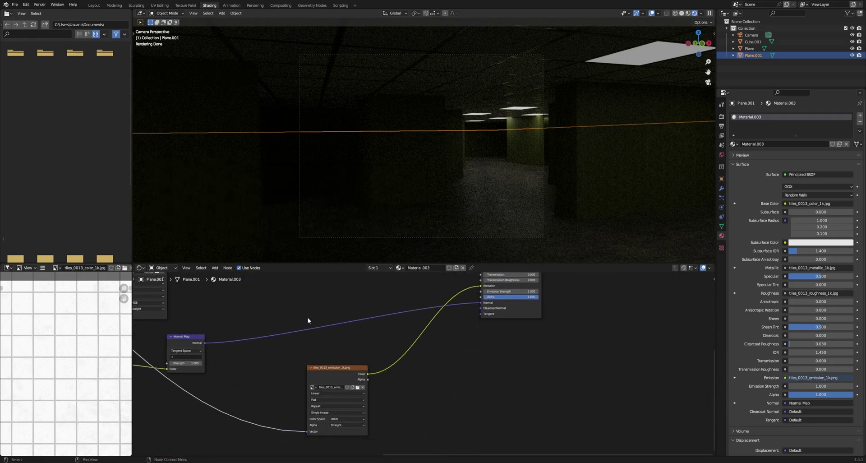
click(213, 272)
click(214, 268)
click(214, 273)
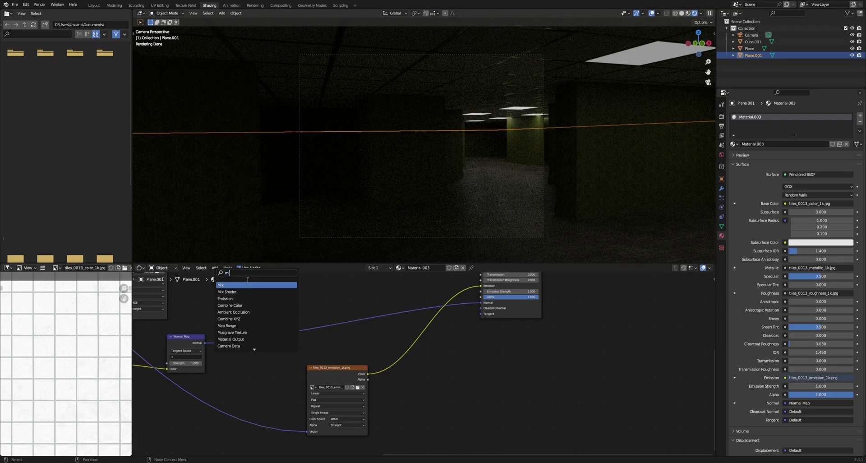
text(mi)
click(238, 285)
click(433, 347)
Set the Mix node's data type to Color, then reconnect the emission texture to input A and the result to Emission.
click(437, 346)
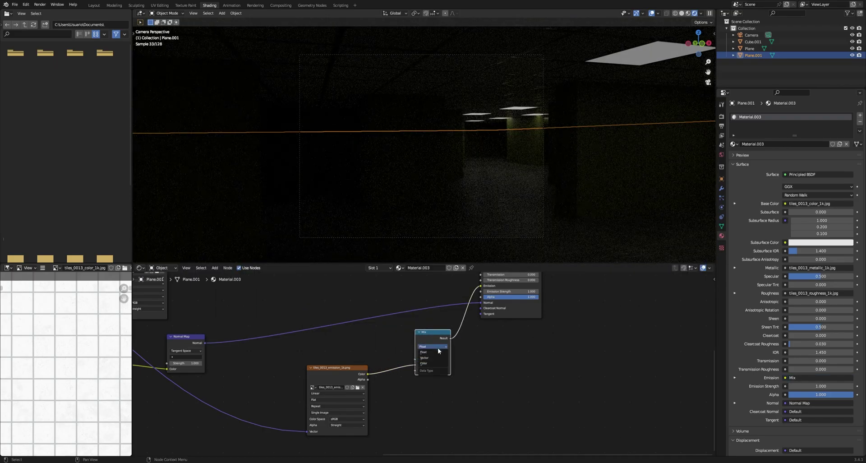
click(433, 364)
scroll(436, 363, up, 1)
drag(358, 375, 413, 379)
mouse_move(456, 357)
mouse_down()
mouse_move(486, 357)
mouse_move(459, 356)
mouse_up()
middle_drag(464, 338, 447, 365)
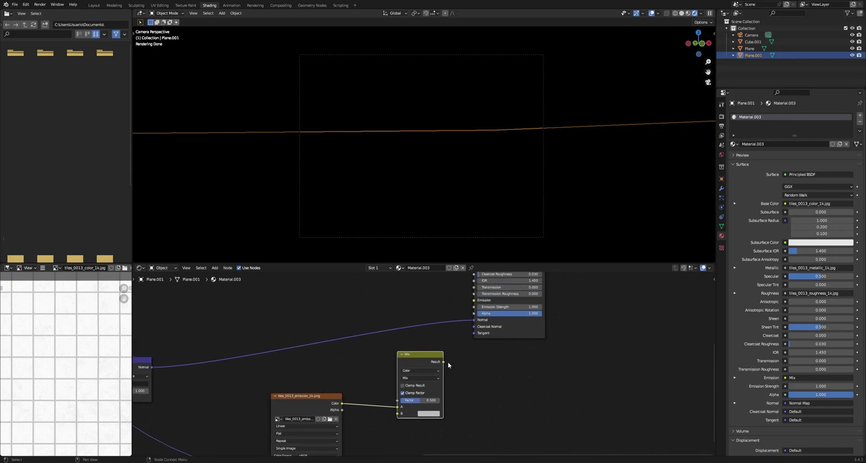
drag(477, 305, 475, 301)
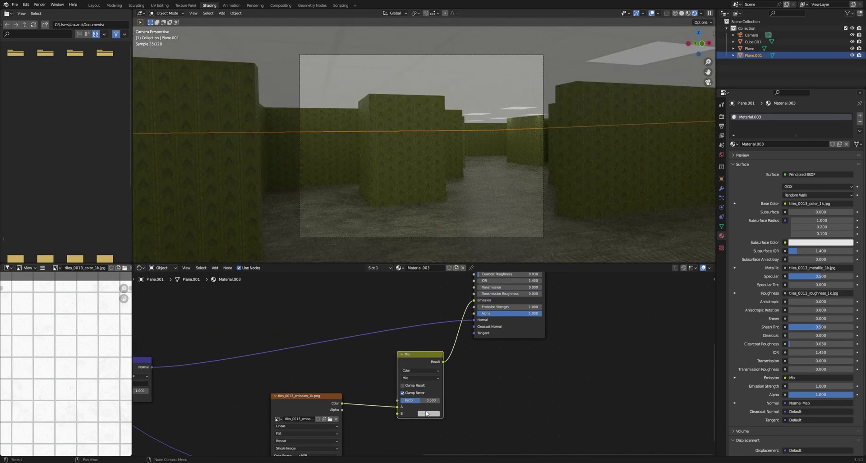
Change the blending mode and B color of the ceiling's emission Mix node to brighten the lights.
scroll(427, 393, up, 2)
middle_drag(426, 393, 471, 363)
click(461, 339)
click(461, 339)
click(458, 348)
click(466, 199)
click(471, 390)
click(474, 391)
click(482, 321)
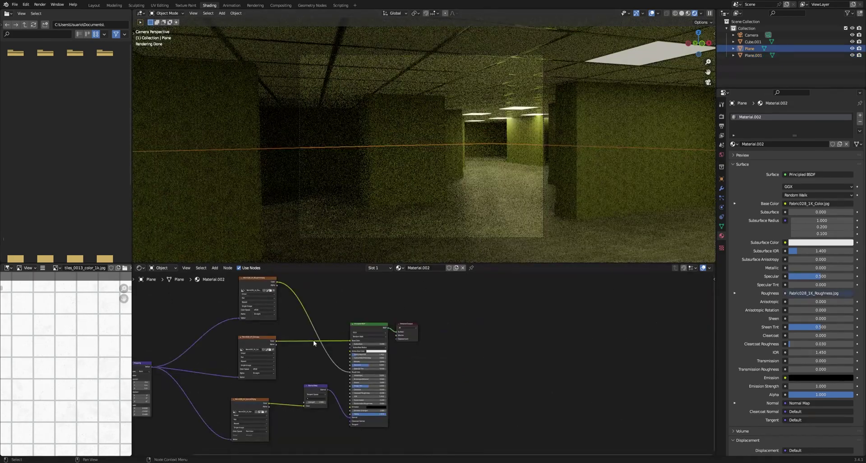
Rearrange the floor material's nodes to make room between the color texture and the Principled BSDF.
middle_drag(322, 334, 411, 396)
scroll(531, 310, up, 5)
scroll(371, 334, down, 11)
middle_drag(412, 334, 433, 304)
drag(431, 293, 309, 418)
drag(345, 361, 261, 366)
key(ctrl+i)
drag(458, 375, 498, 387)
Insert a Mix node with the Color data type between the floor's color texture and the Base Color input.
scroll(425, 355, up, 3)
key(shift+a)
click(223, 274)
text(m)
key(Return)
click(275, 351)
scroll(315, 375, up, 3)
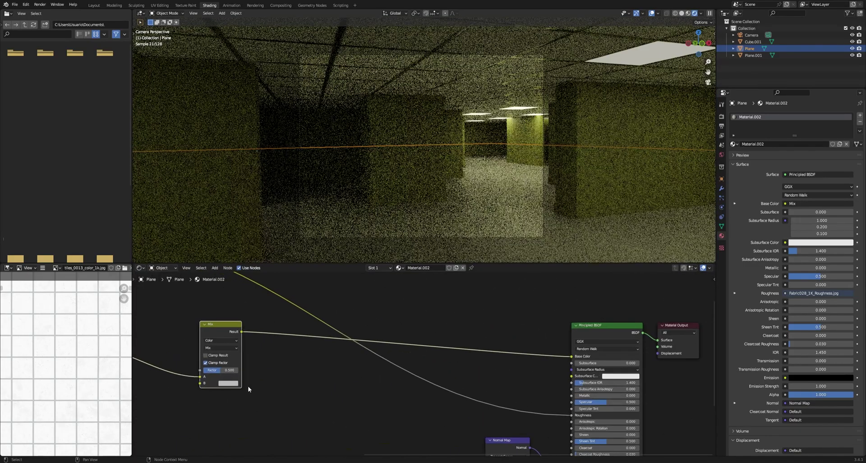
Set the B color of the floor material's Mix node to black.
click(329, 391)
click(307, 394)
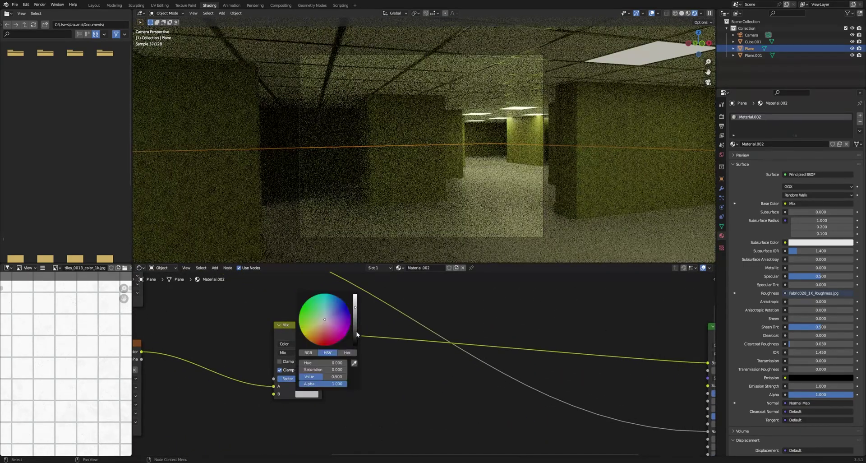
drag(355, 304, 354, 347)
Set the floor Mix node's blending mode to Darken and its factor to 0.725.
scroll(316, 356, up, 1)
click(279, 353)
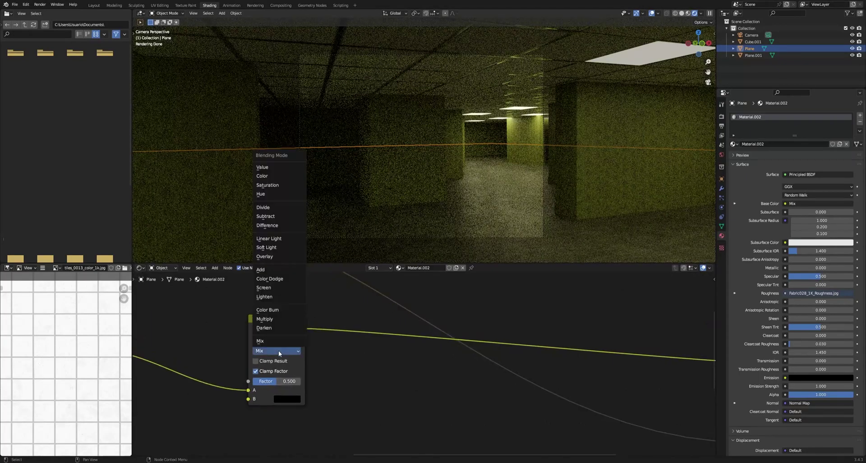
click(270, 327)
drag(289, 381, 332, 375)
Duplicate the Darken node, insert the copy between it and the Base Color input, and set the copy's blending mode to Color.
scroll(289, 381, down, 5)
click(322, 333)
key(shift+d)
click(381, 346)
click(382, 347)
click(386, 233)
Set the Color blend node's B color to a dark orange with hue 0.057, saturation 1 and value 0.185.
scroll(397, 361, up, 2)
click(375, 388)
click(379, 326)
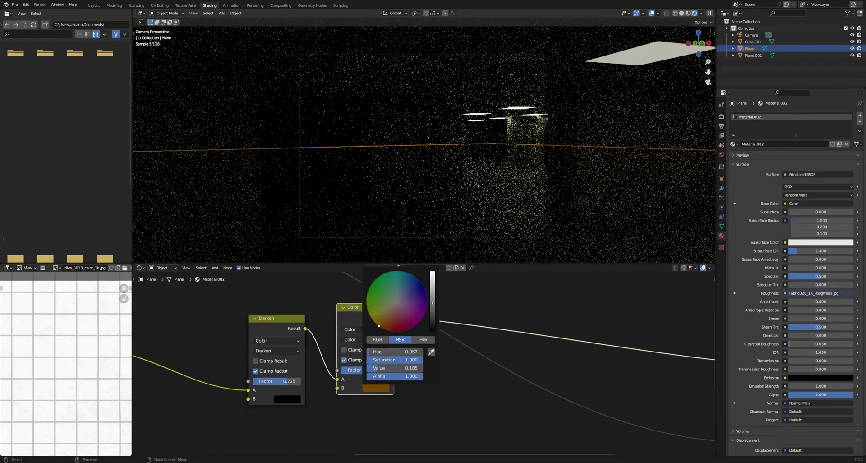
Darken the B color of the floor's Color blend node and set the floor texture's mapping scale to 20 on all axes.
drag(432, 311, 432, 325)
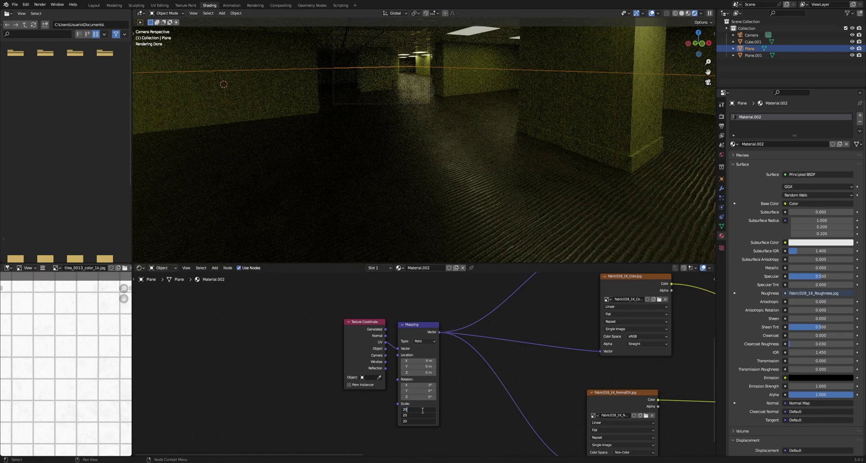
key(Return)
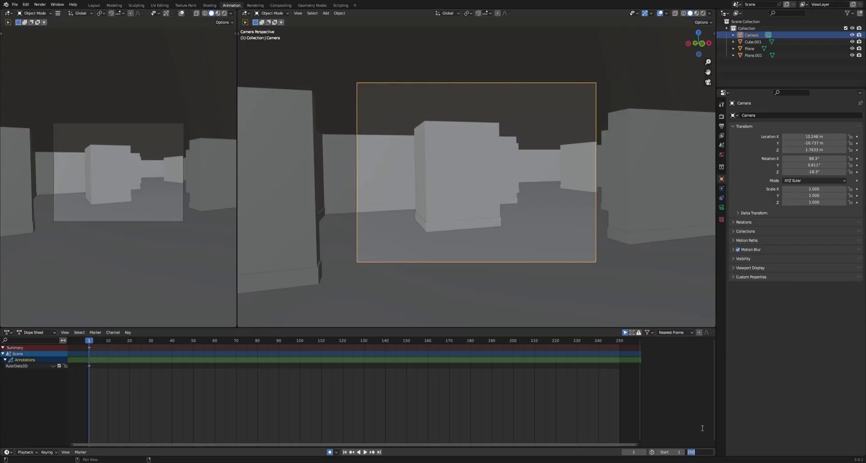
Set the animation's end frame to 5000 and turn on automatic keyframing.
key(Return)
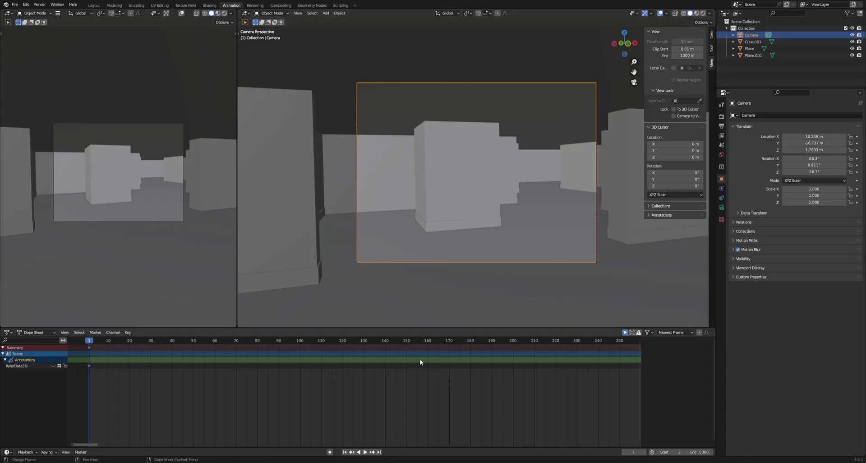
drag(330, 446, 331, 445)
click(330, 451)
Record the camera's path during playback by walking it forward and around the maze corridors with Walk Navigation.
key(space)
key(F3)
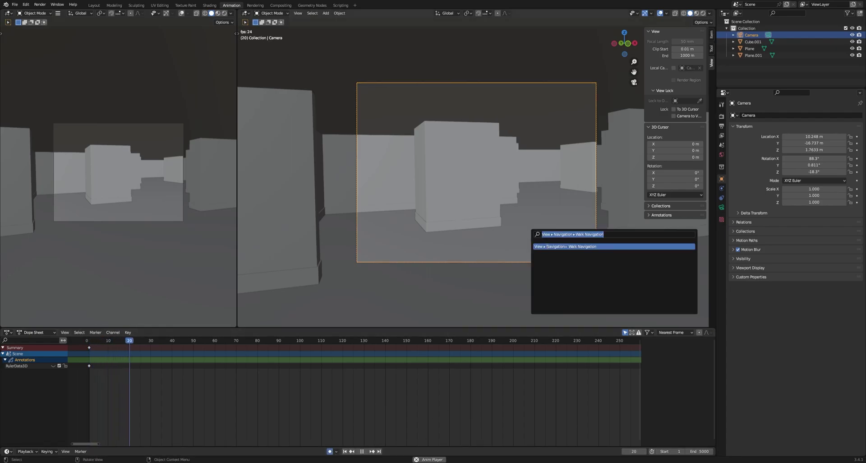
key(Return)
key(w)
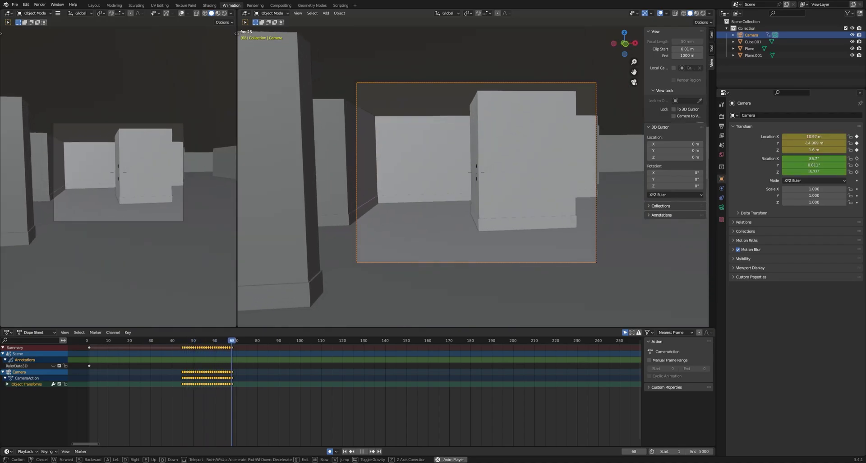
key(d)
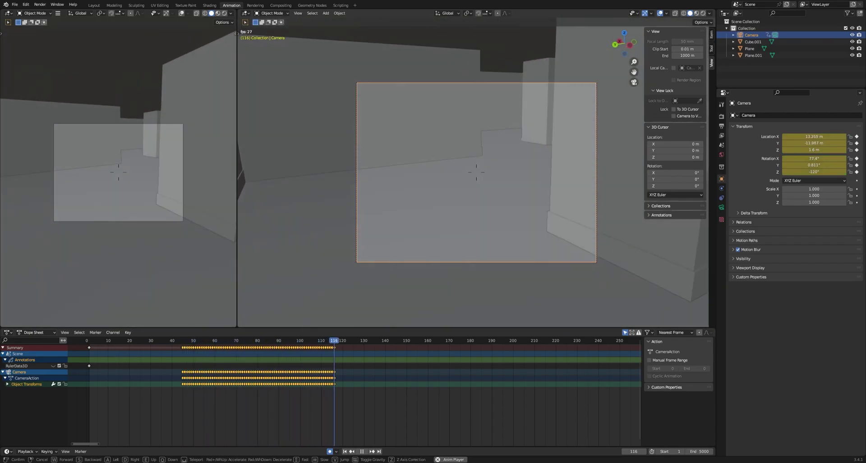
key(w)
key(w)
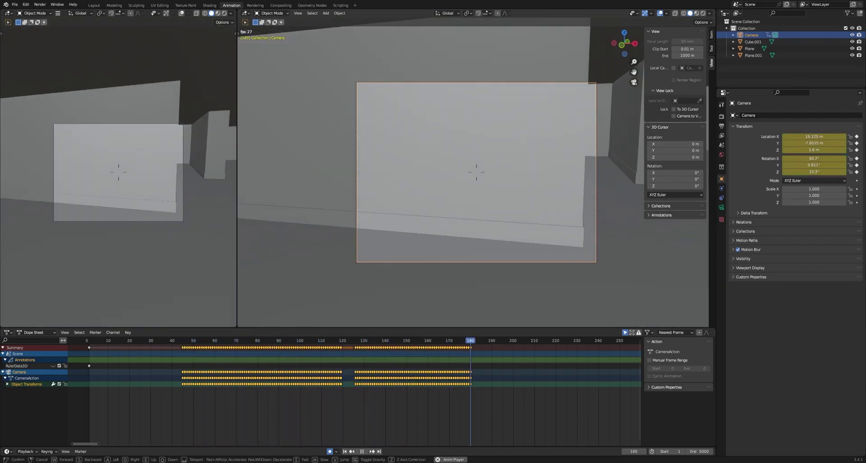
key(w)
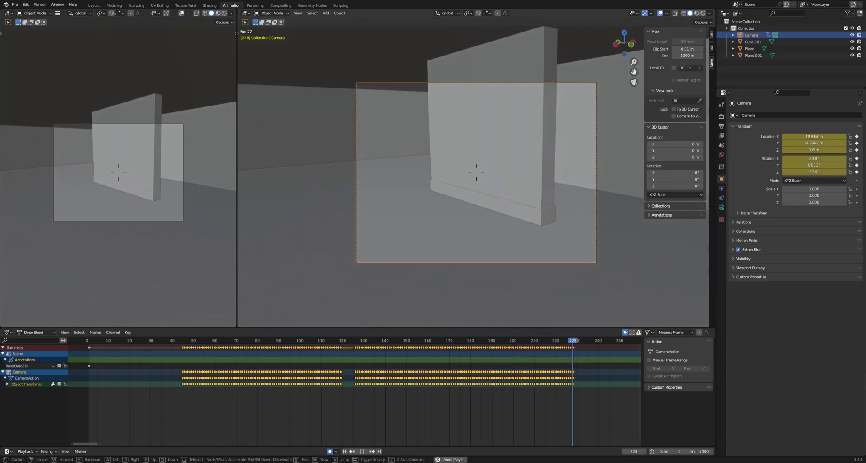
key(w)
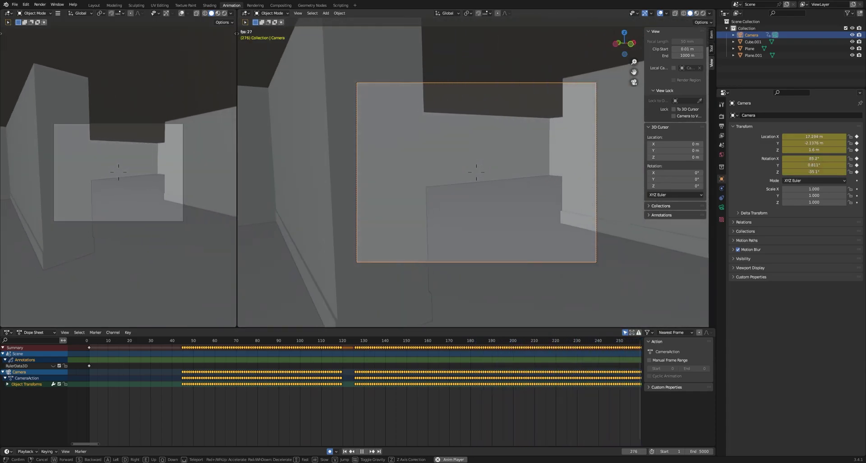
key(w)
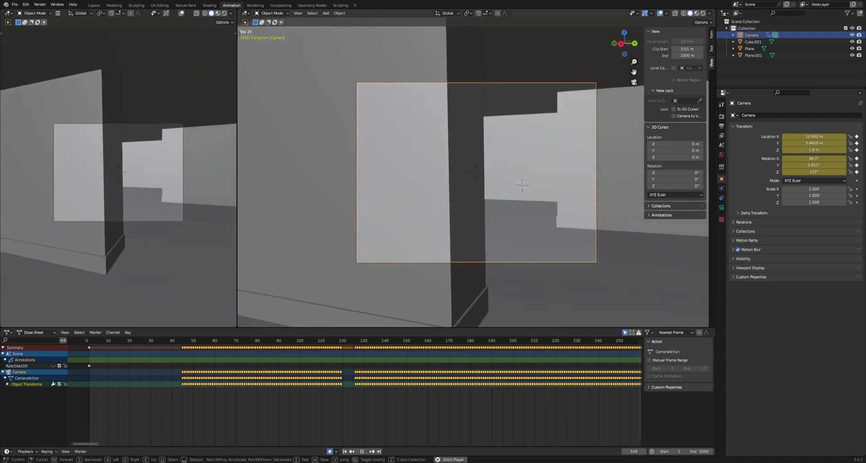
key(w)
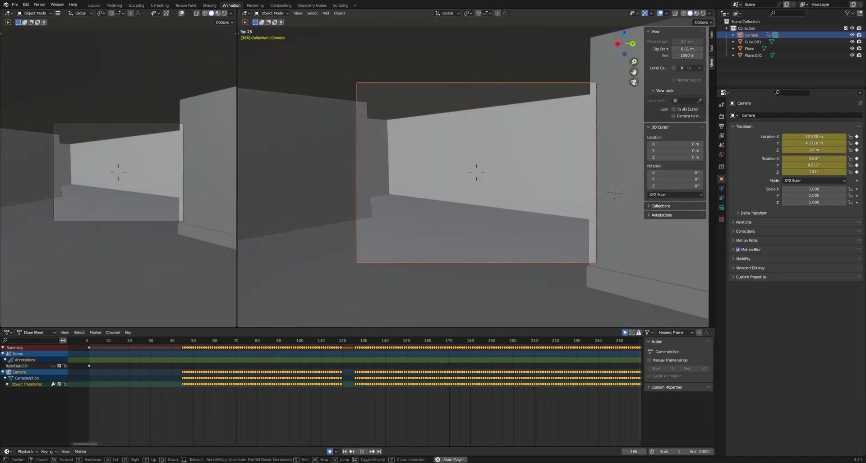
key(w)
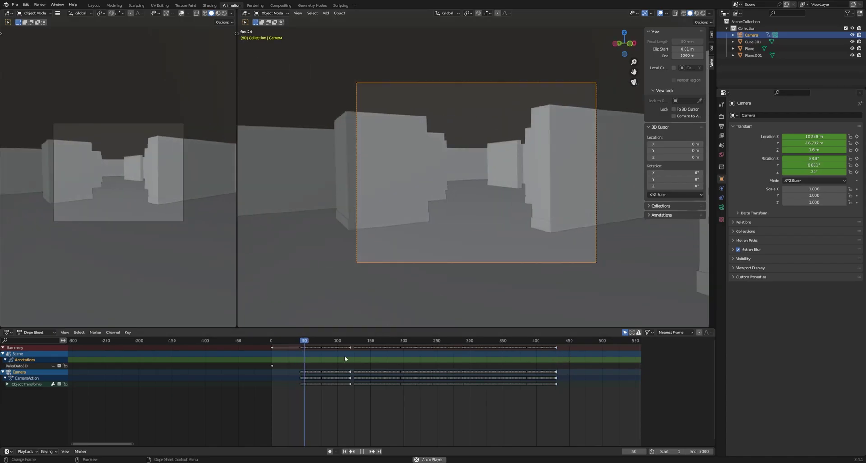
Shift all recorded camera keyframes back to the start of the timeline and set the end frame to 380.
scroll(338, 370, up, 3)
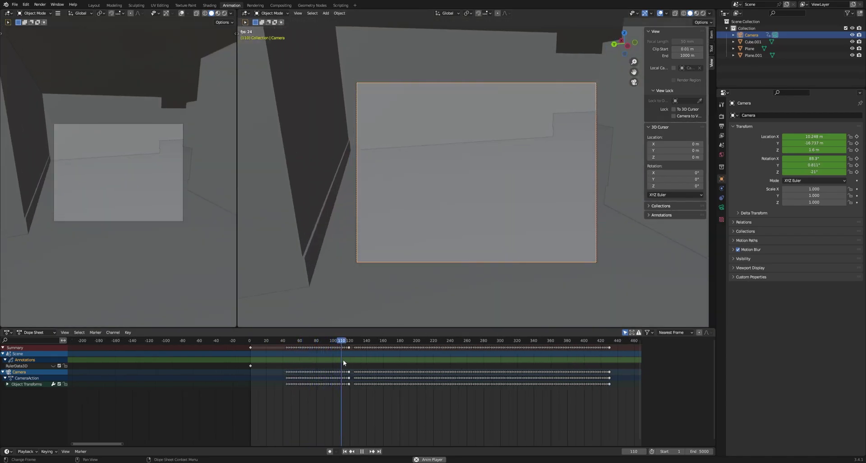
key(Escape)
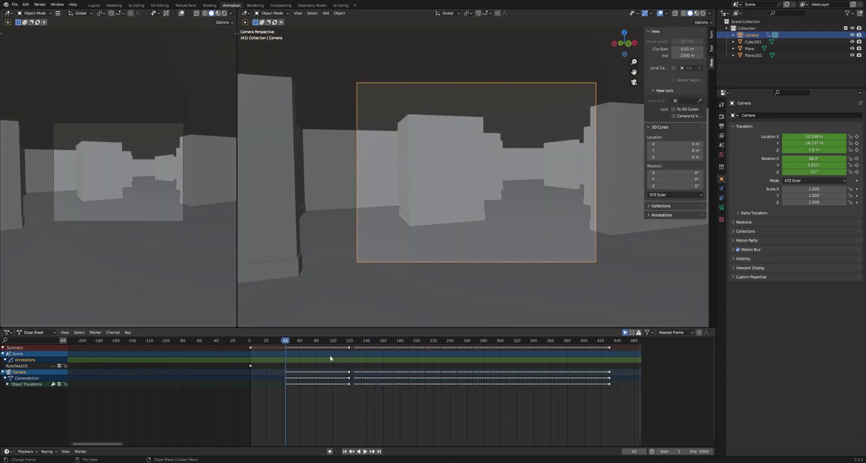
drag(615, 408, 300, 324)
middle_drag(354, 436, 377, 436)
drag(323, 381, 288, 381)
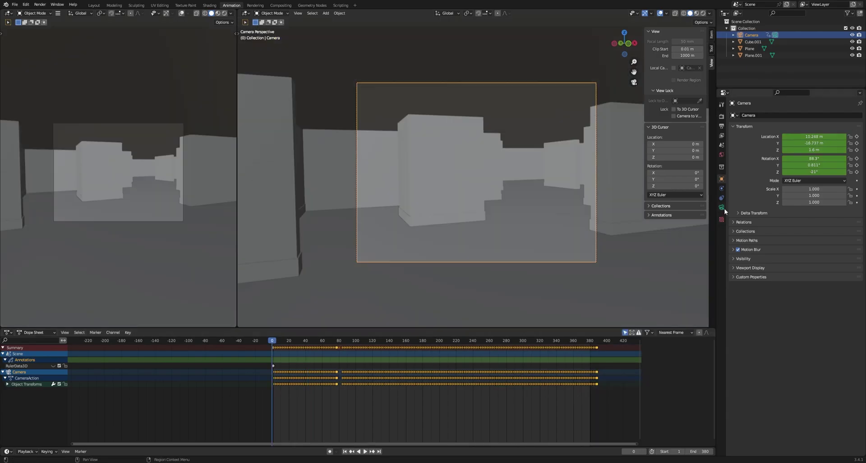
Enable depth of field on the camera with a focus distance of 3.2 m and an F-Stop of 1.2.
click(722, 208)
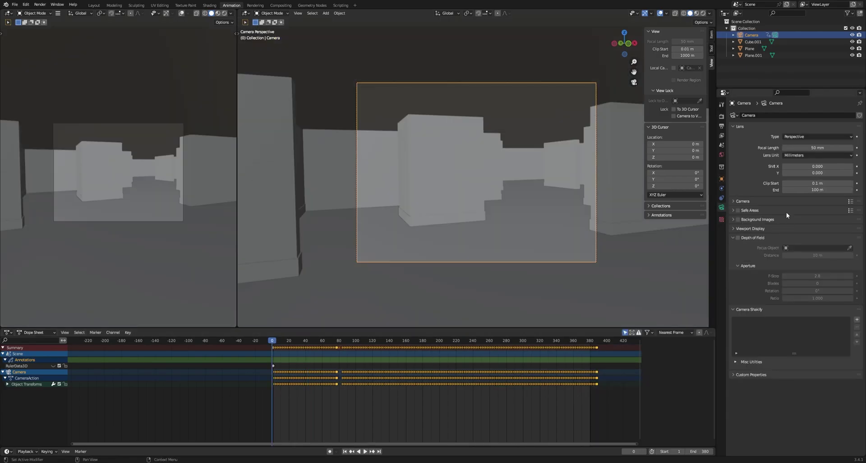
click(738, 238)
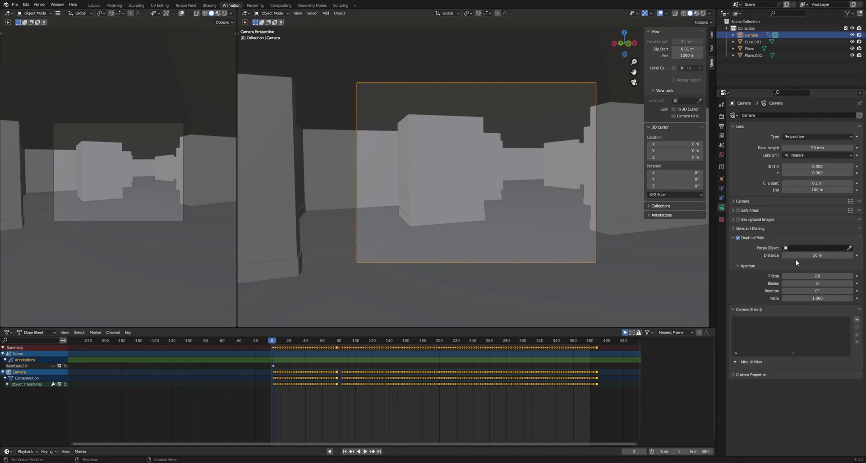
drag(820, 258, 812, 258)
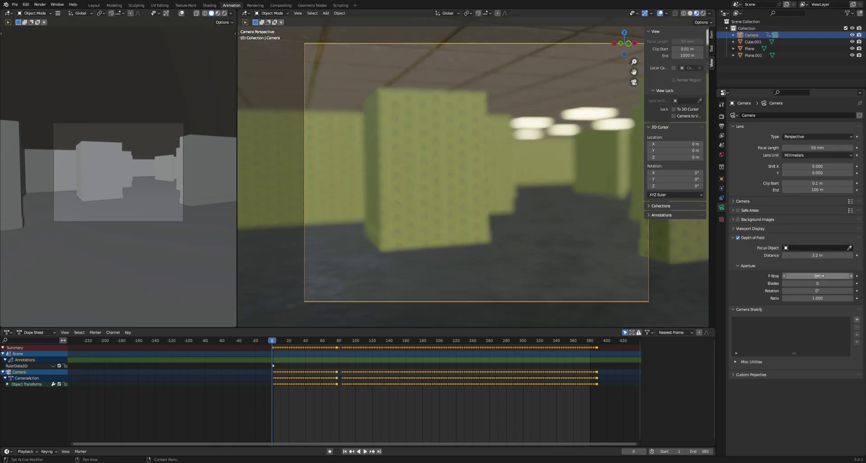
drag(817, 276, 838, 275)
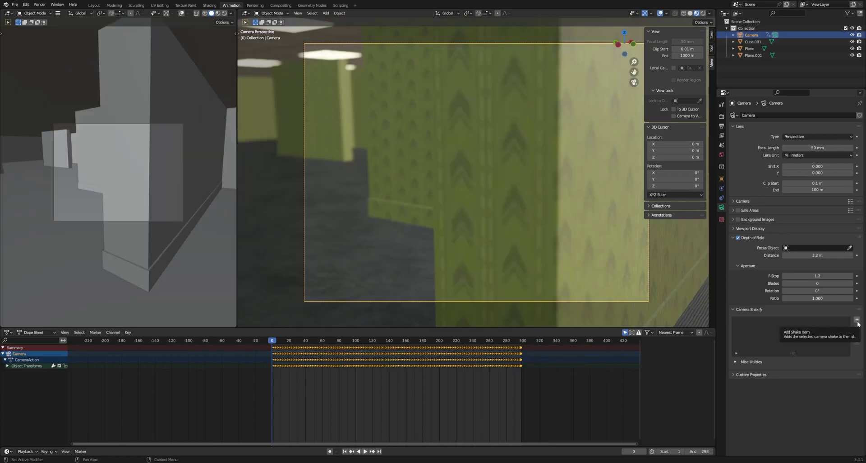
Add an Investigation shake with scale 2.00 to the camera, then preview the animation and return to frame 0.
click(857, 319)
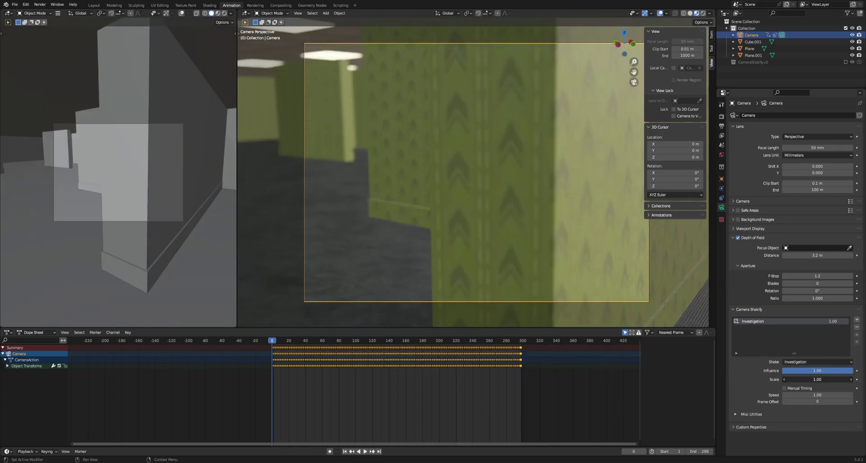
drag(818, 379, 848, 379)
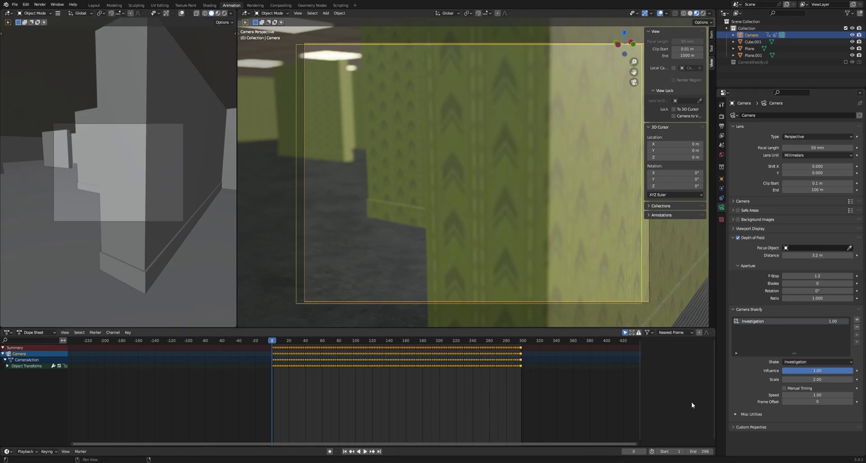
click(368, 451)
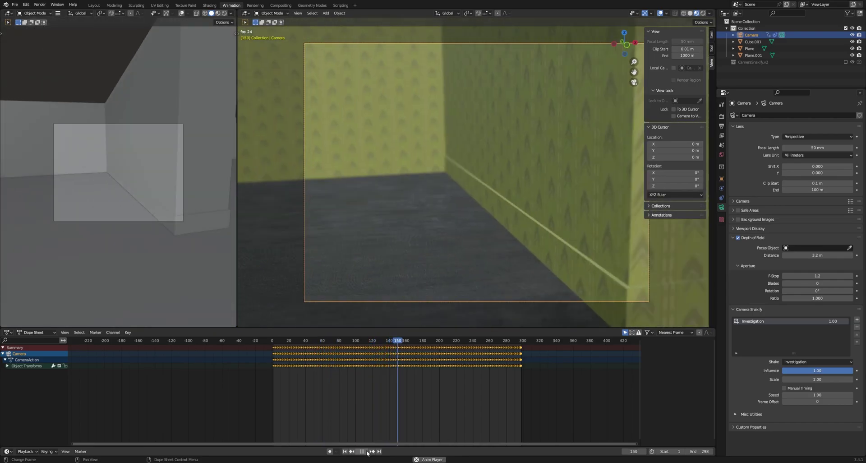
key(space)
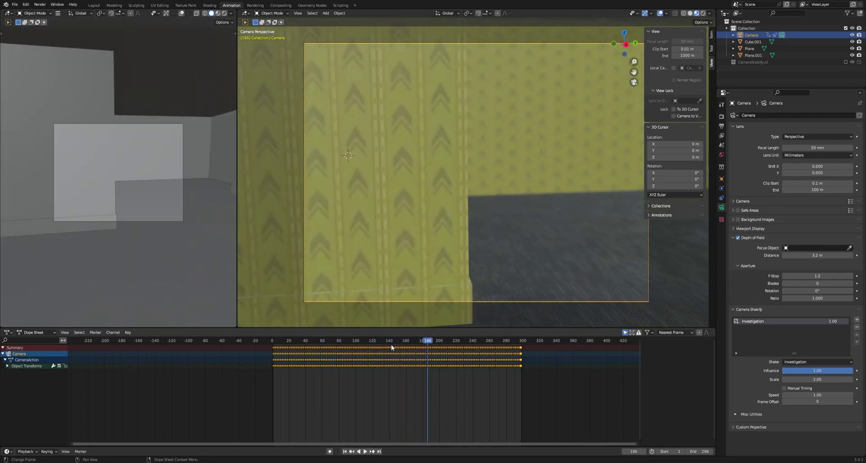
drag(388, 344, 256, 343)
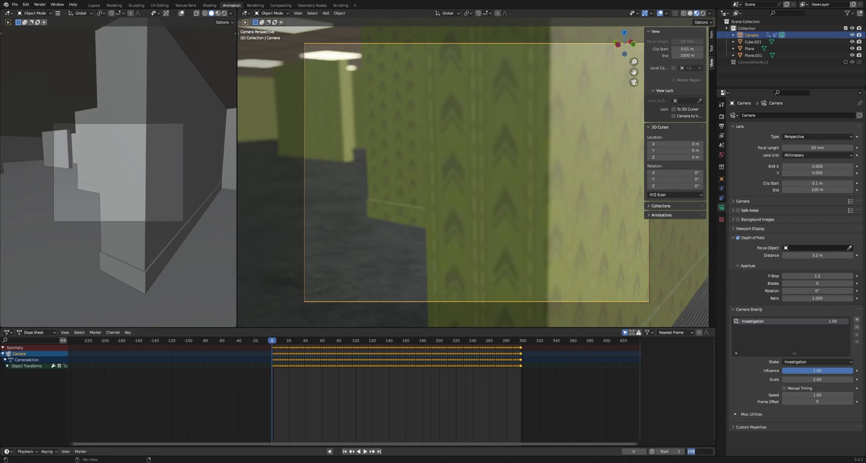
Set the end frame to 400 and stretch the camera keyframes to fill the range up to frame 400.
text(400)
key(Return)
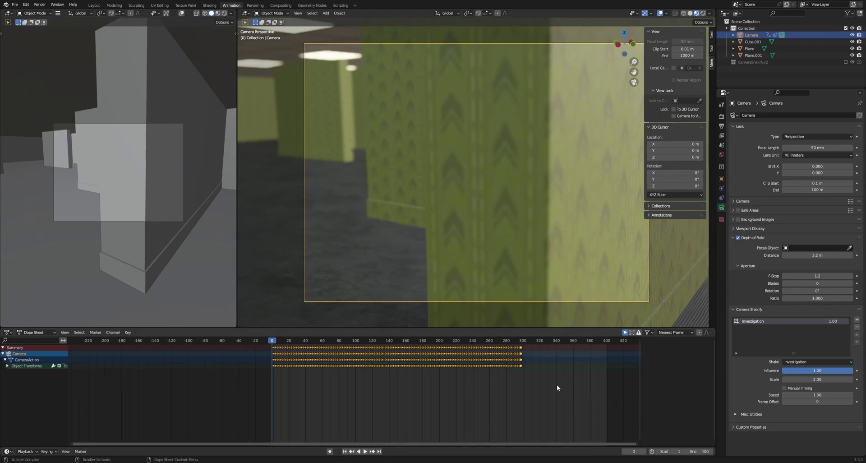
scroll(482, 374, down, 2)
key(g)
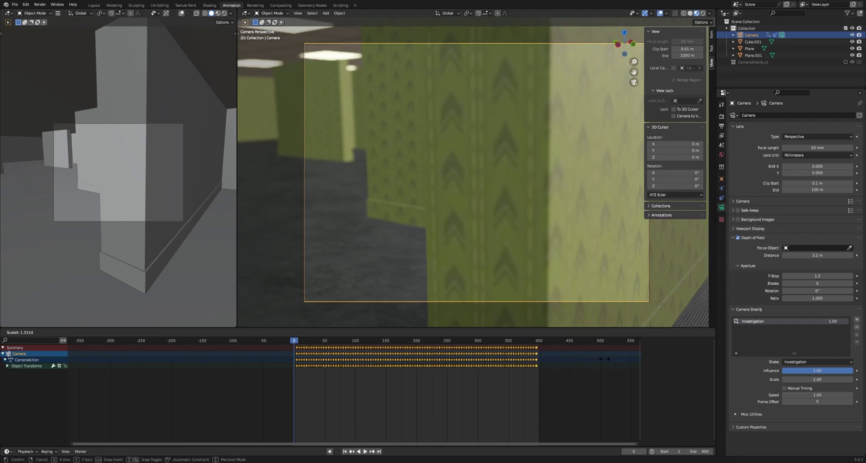
click(587, 357)
key(space)
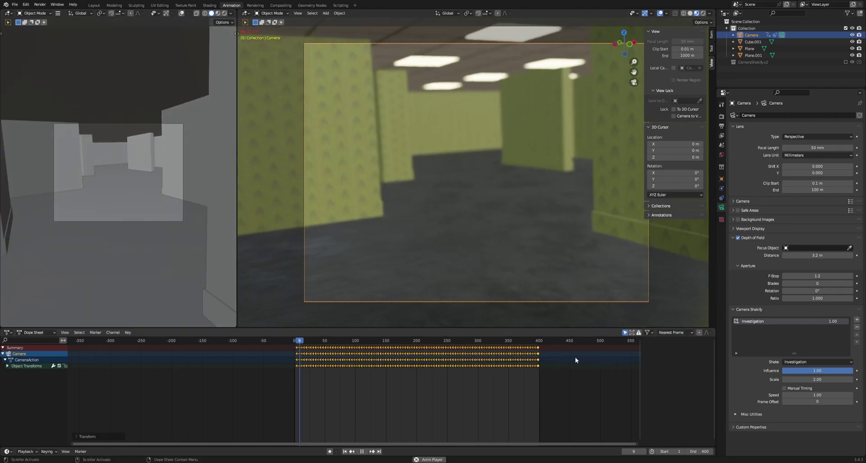
key(Escape)
Render the current frame as an image and enable nodes in the Compositing workspace.
click(40, 4)
click(45, 13)
click(280, 5)
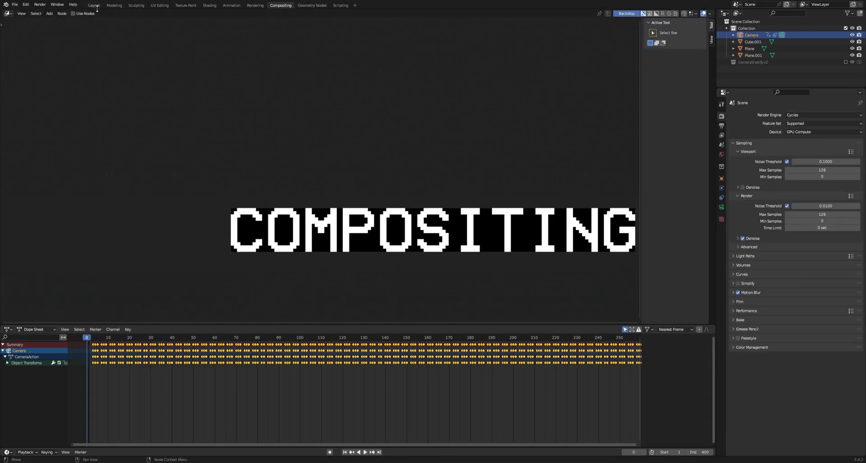
click(78, 13)
Move the Render Layers node farther from the Composite node and add a Viewer node below Composite.
middle_drag(241, 107, 250, 109)
drag(307, 138, 147, 136)
scroll(147, 136, up, 4)
middle_drag(145, 140, 313, 186)
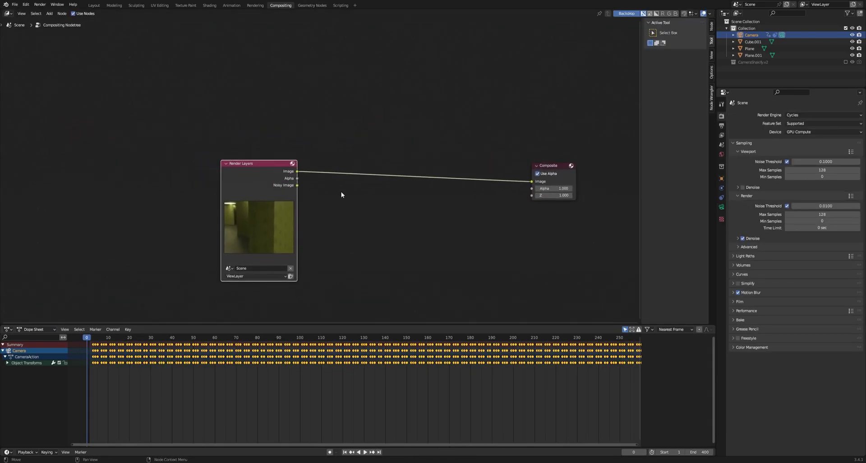
key(Home)
click(49, 13)
click(55, 21)
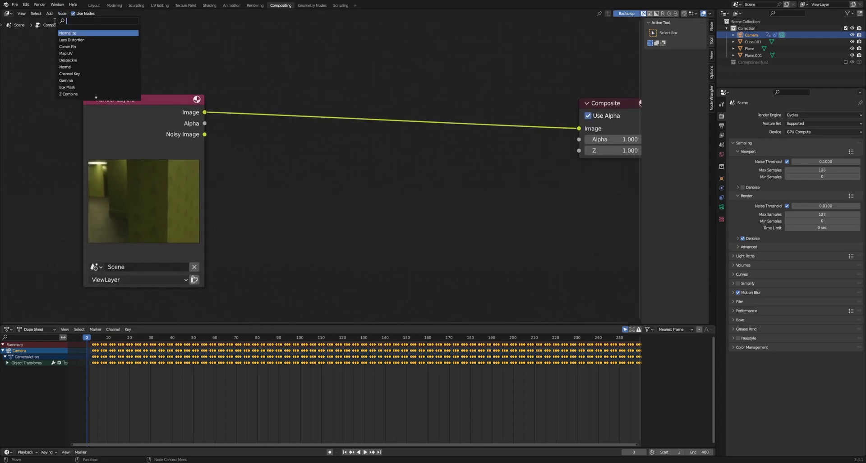
text(view)
click(73, 33)
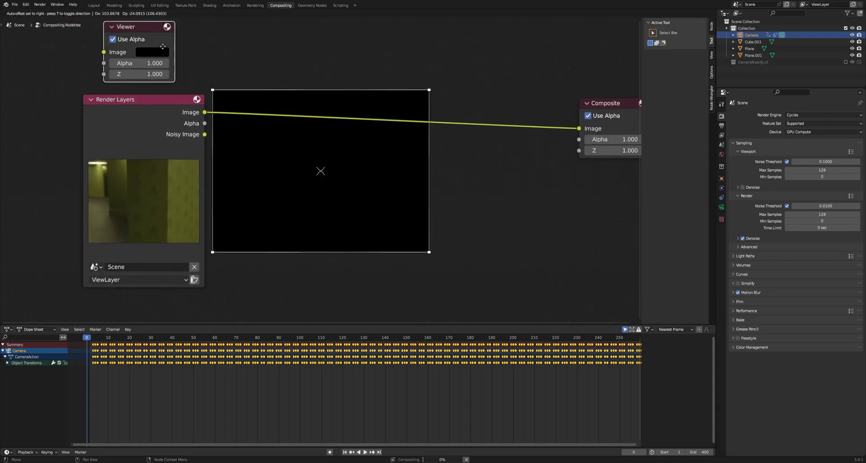
click(591, 223)
middle_drag(572, 212, 420, 184)
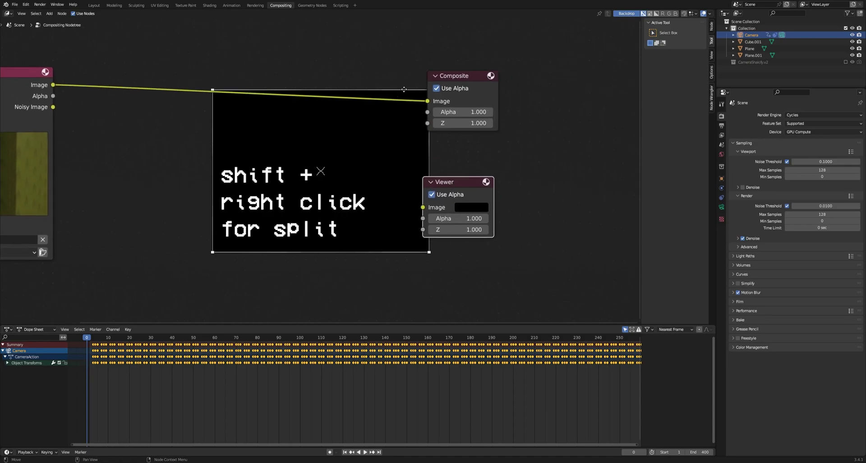
Split the Composite image link with a reroute that also feeds the Viewer's image input, and spread out both output nodes.
shift+right_drag(404, 89, 394, 108)
drag(398, 100, 423, 207)
scroll(406, 199, down, 1)
drag(448, 180, 483, 174)
drag(439, 83, 494, 88)
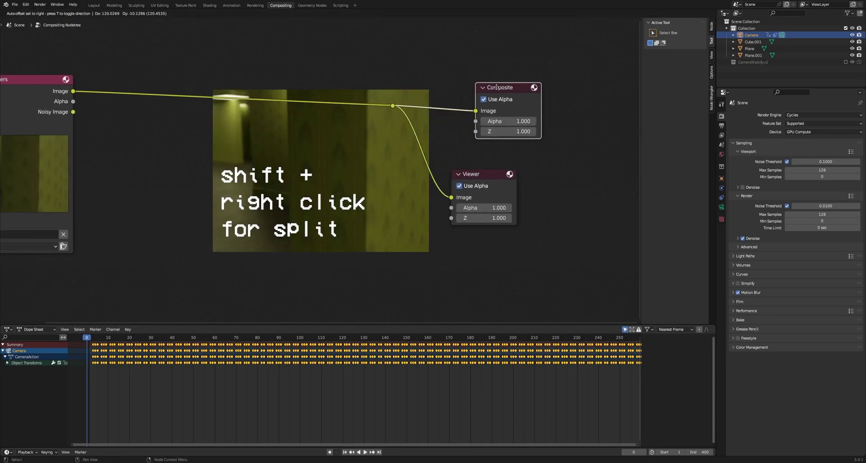
key(Home)
Insert a Blur node on the image link right after the Render Layers node.
click(49, 13)
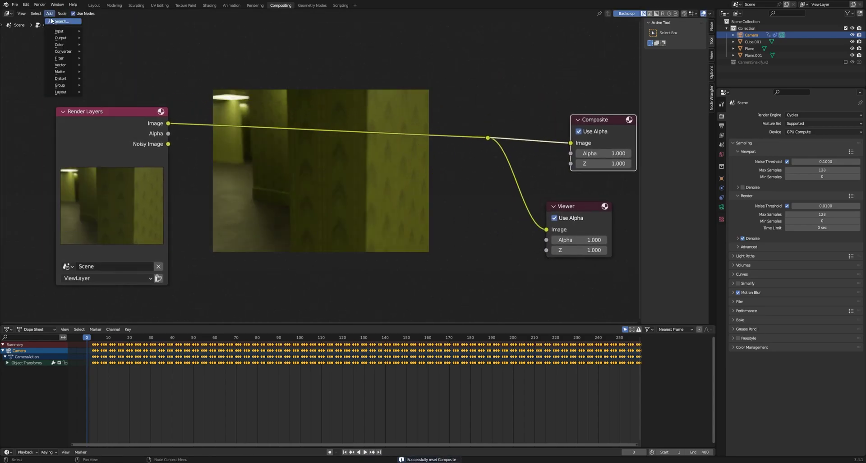
click(58, 21)
text(bl)
click(64, 31)
click(216, 89)
middle_drag(315, 100, 218, 168)
Add a Glare node after the Blur node, using Fog Glow with its quality set to Low.
click(49, 13)
click(58, 21)
click(67, 61)
click(276, 185)
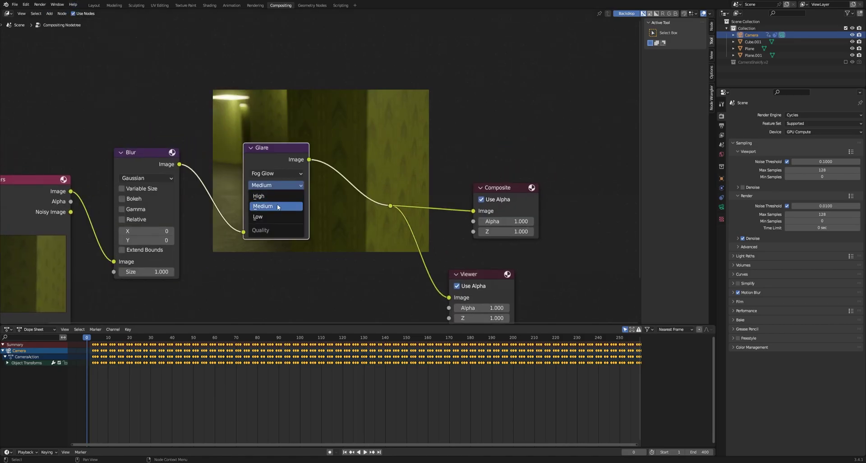
click(274, 217)
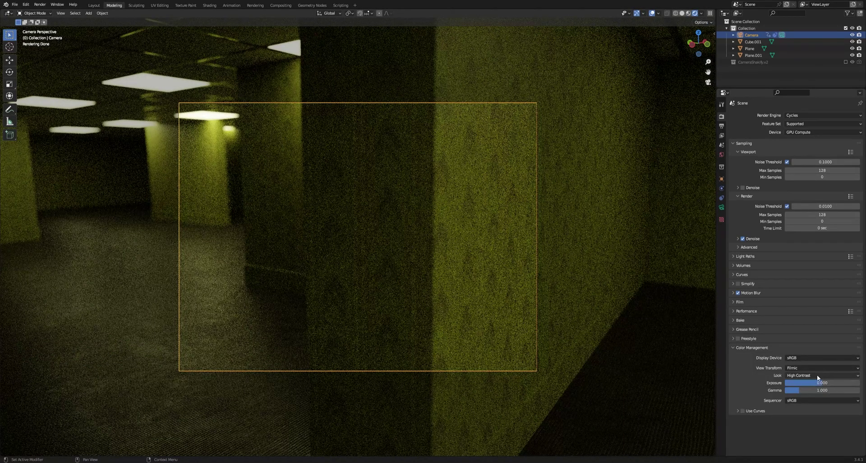
Set the scene's color management look to High Contrast.
click(813, 376)
click(807, 368)
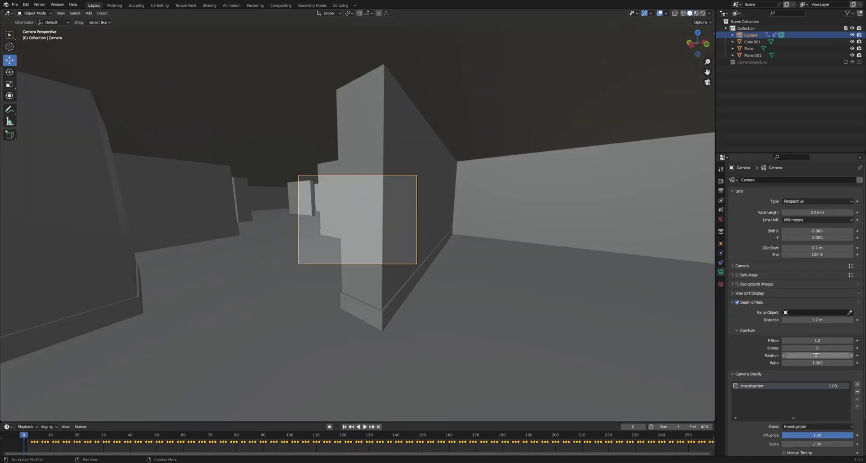
Set the scale of the camera's Investigation shake to 2 and play the animation.
scroll(796, 307, down, 2)
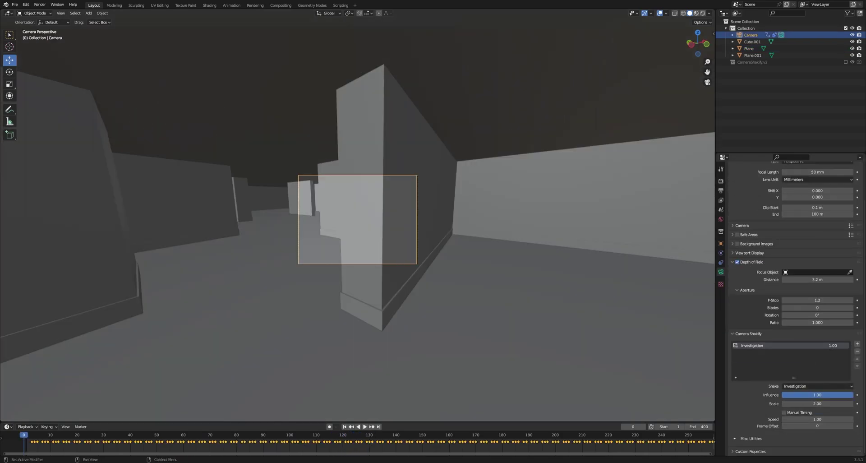
key(BackSpace)
key(BackSpace)
key(BackSpace)
text(2)
key(Return)
key(space)
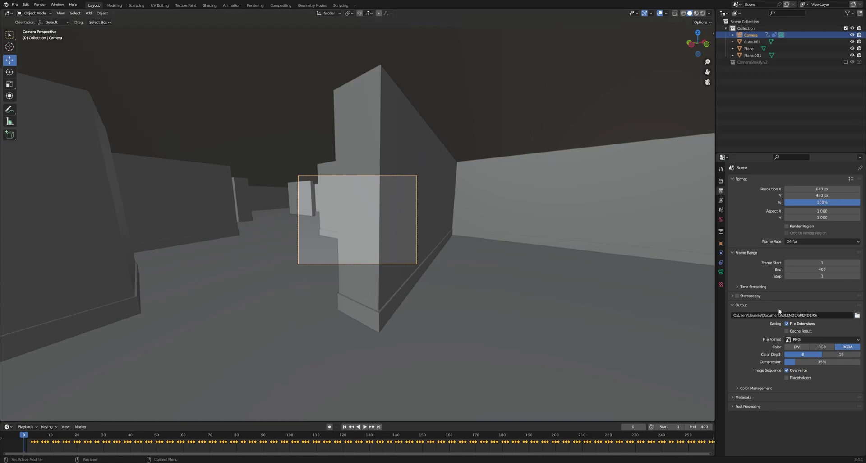
Set the render output to FFmpeg video in an MPEG-4 container with Perceptually Lossless output quality.
click(811, 340)
click(750, 372)
click(808, 376)
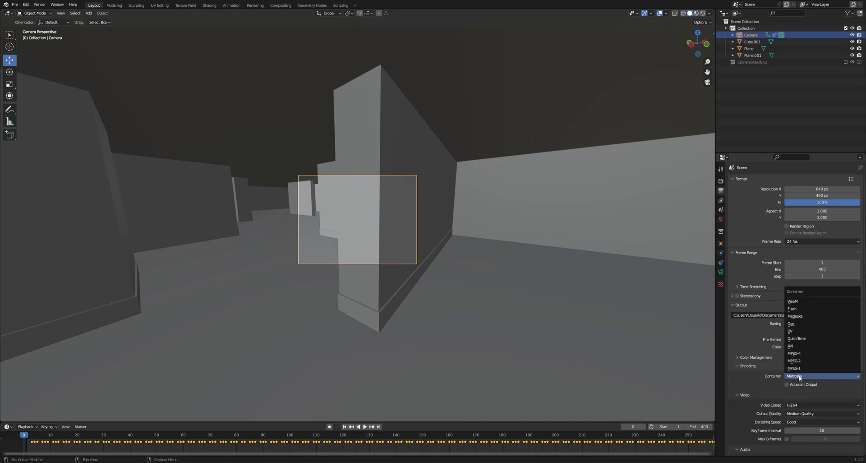
click(795, 354)
click(805, 413)
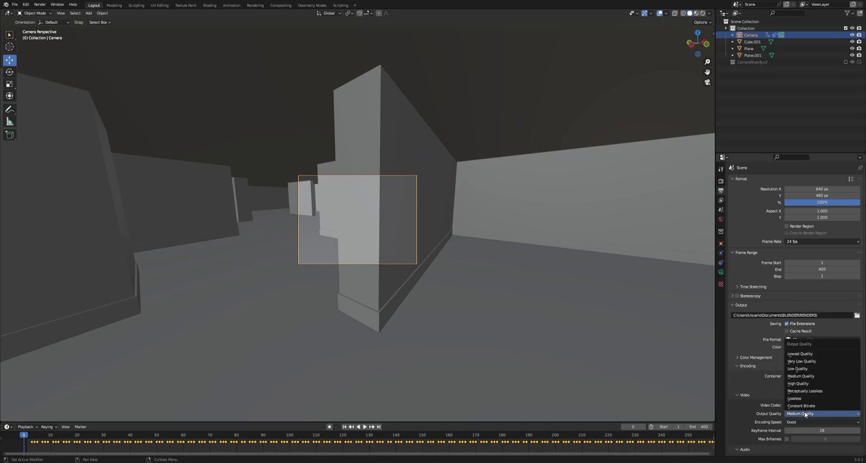
click(812, 392)
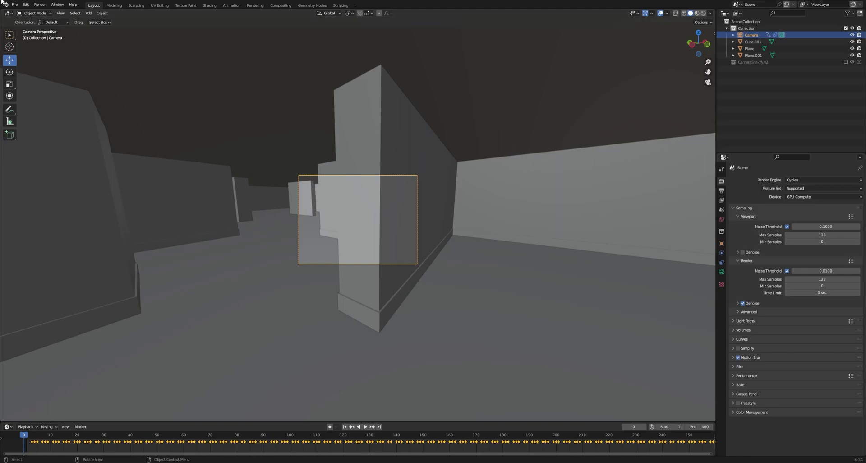